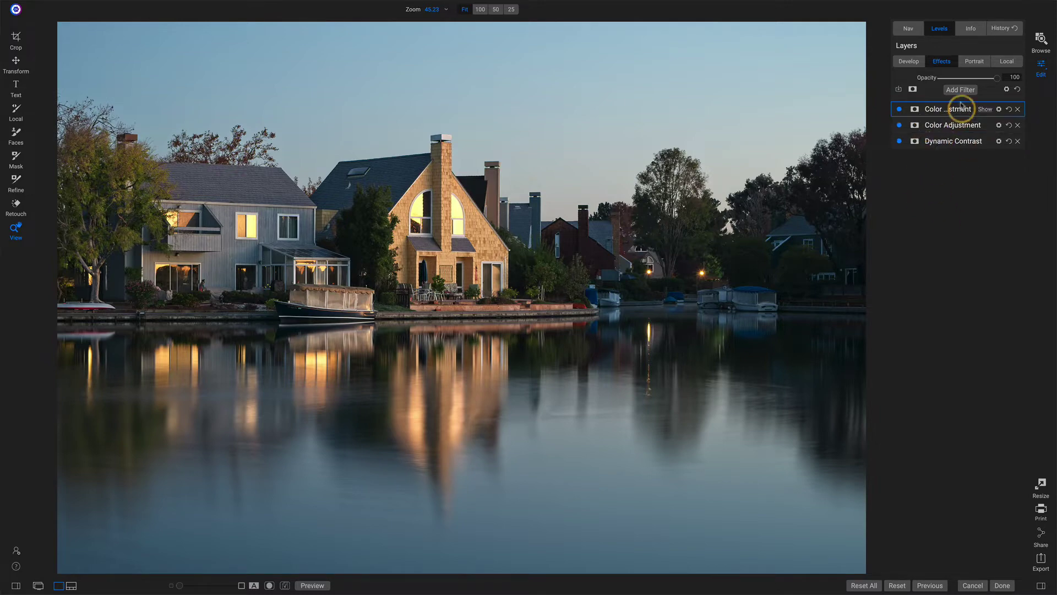
# Step: Add a Textures filter and apply the Skies34 texture from the Skies category
pyautogui.click(960, 90)
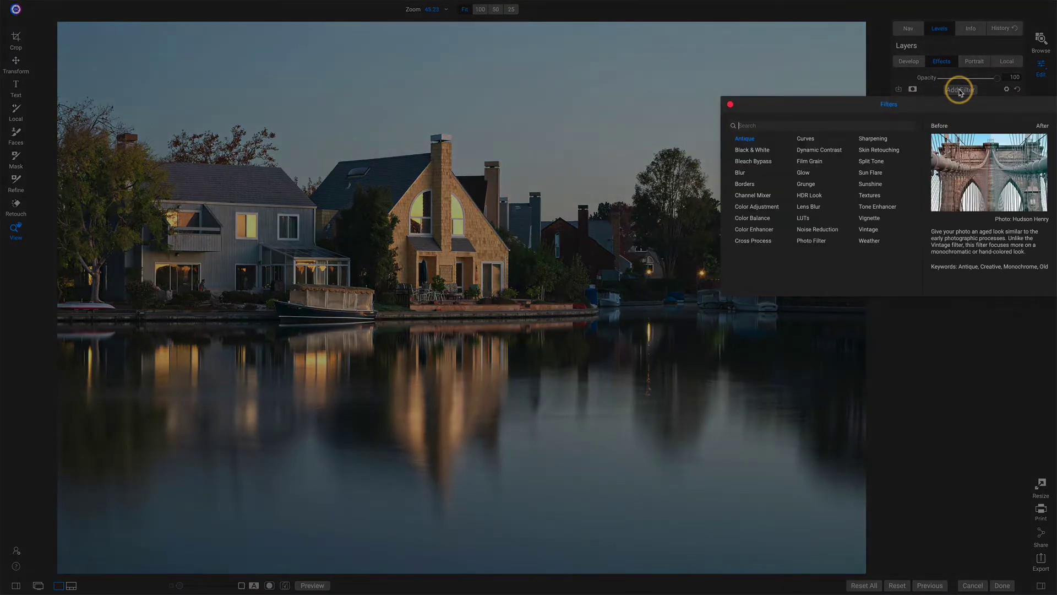
pyautogui.click(868, 196)
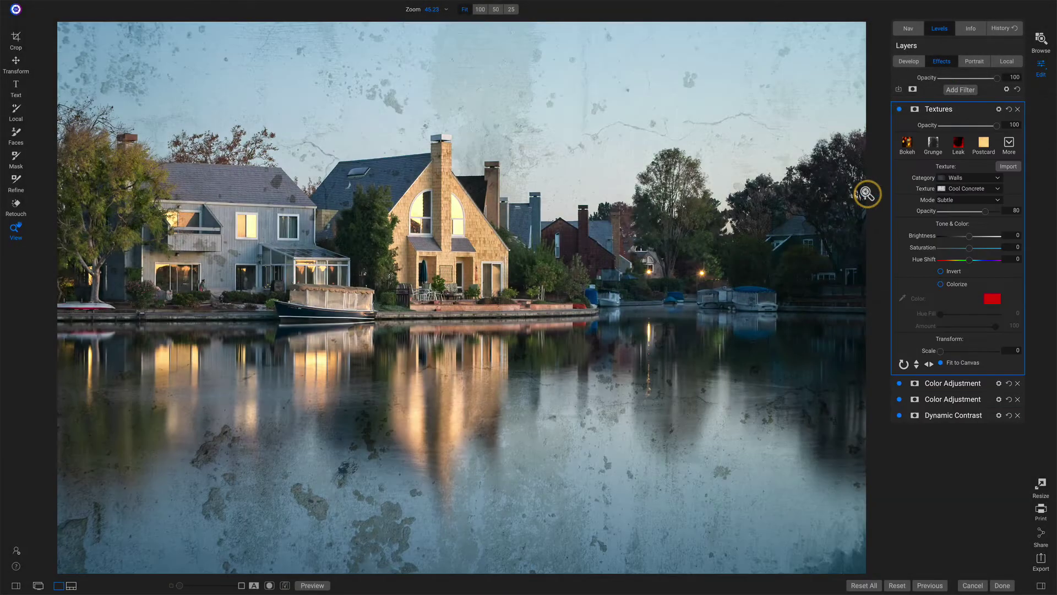
pyautogui.click(953, 178)
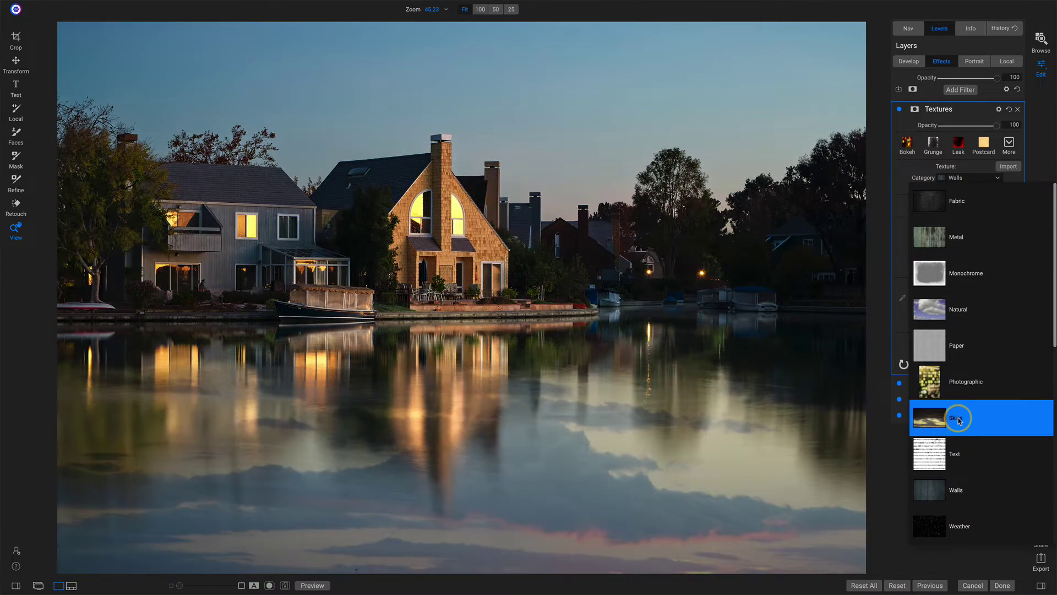
pyautogui.click(957, 417)
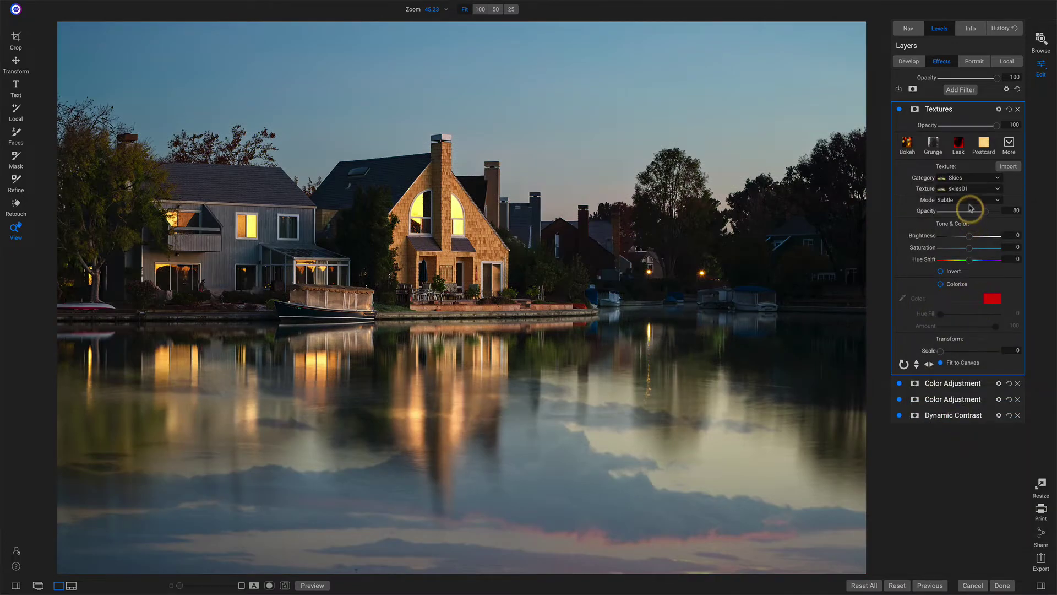
pyautogui.click(958, 187)
pyautogui.scroll(-7, 972, 354)
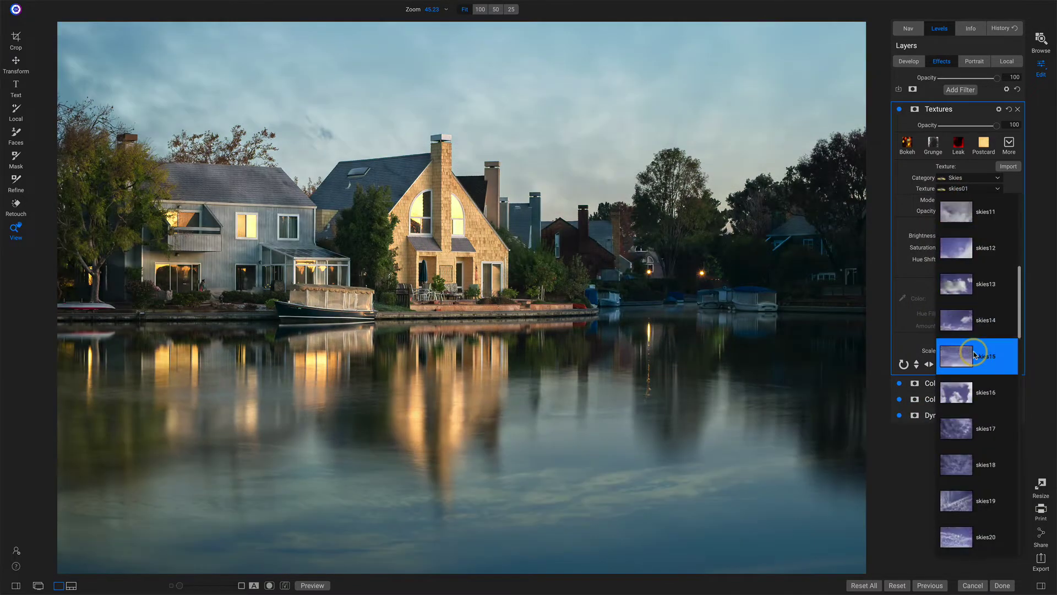
pyautogui.scroll(-2, 973, 354)
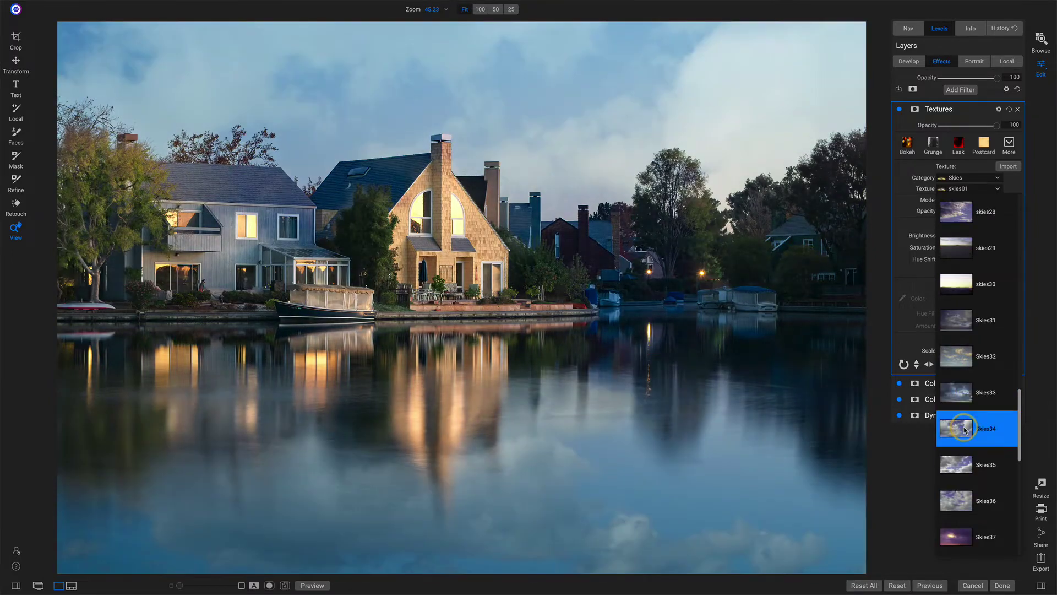
pyautogui.click(964, 428)
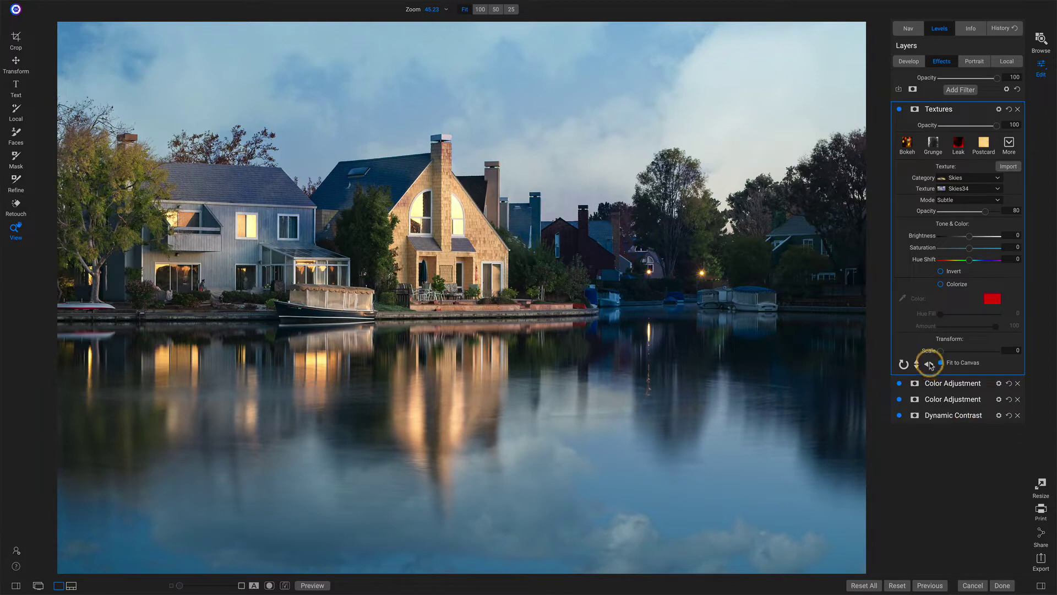
# Step: Try flipping the sky texture horizontally and restore its original orientation
pyautogui.click(929, 364)
pyautogui.click(929, 364)
pyautogui.moveTo(942, 356); pyautogui.dragTo(939, 356)
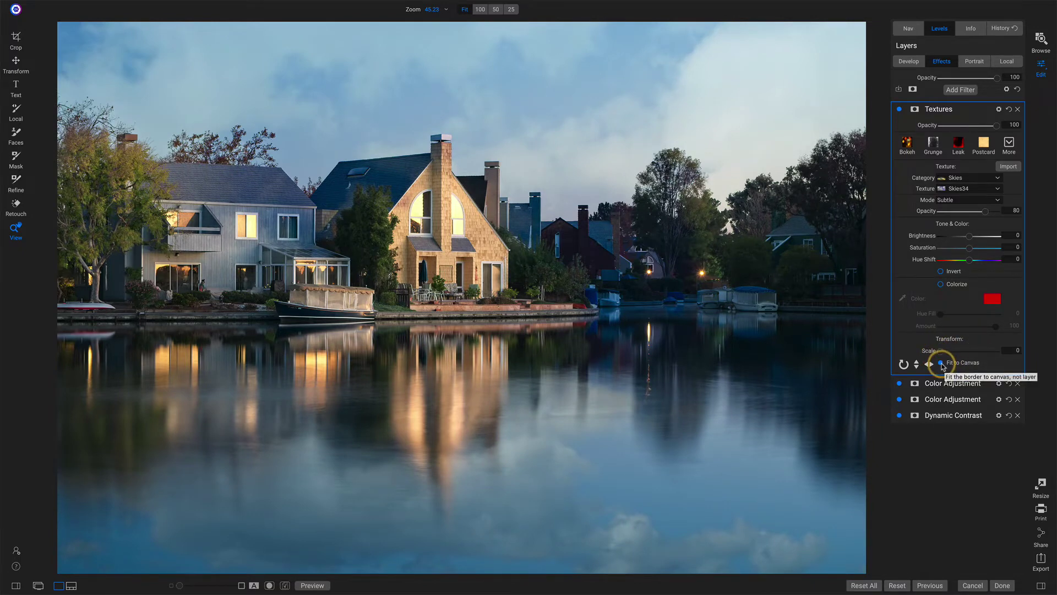
# Step: Turn off Fit to Canvas for the sky texture and set its scale to 4 and texture opacity to 100
pyautogui.click(941, 363)
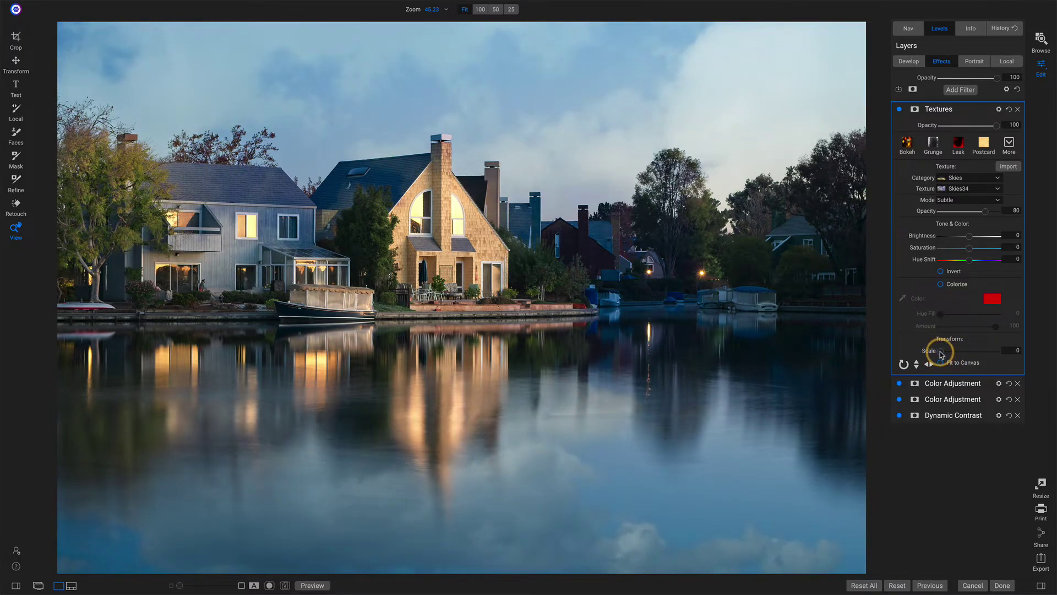
pyautogui.moveTo(940, 352)
pyautogui.mouseDown()
pyautogui.moveTo(930, 352)
pyautogui.moveTo(943, 353)
pyautogui.mouseUp()
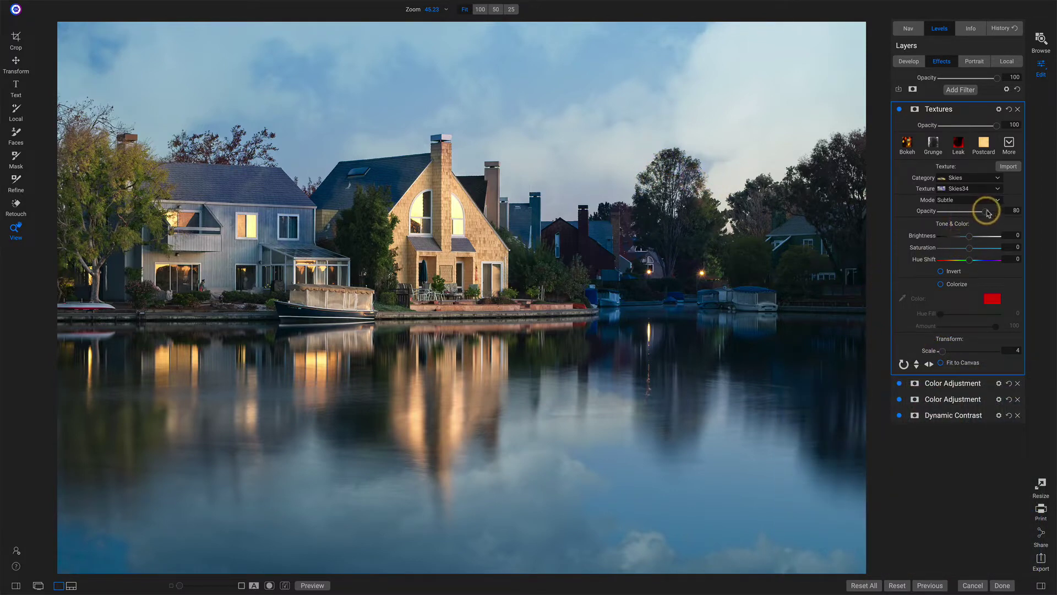
pyautogui.moveTo(993, 214)
pyautogui.mouseDown()
pyautogui.moveTo(1005, 213)
pyautogui.moveTo(943, 212)
pyautogui.moveTo(1003, 214)
pyautogui.mouseUp()
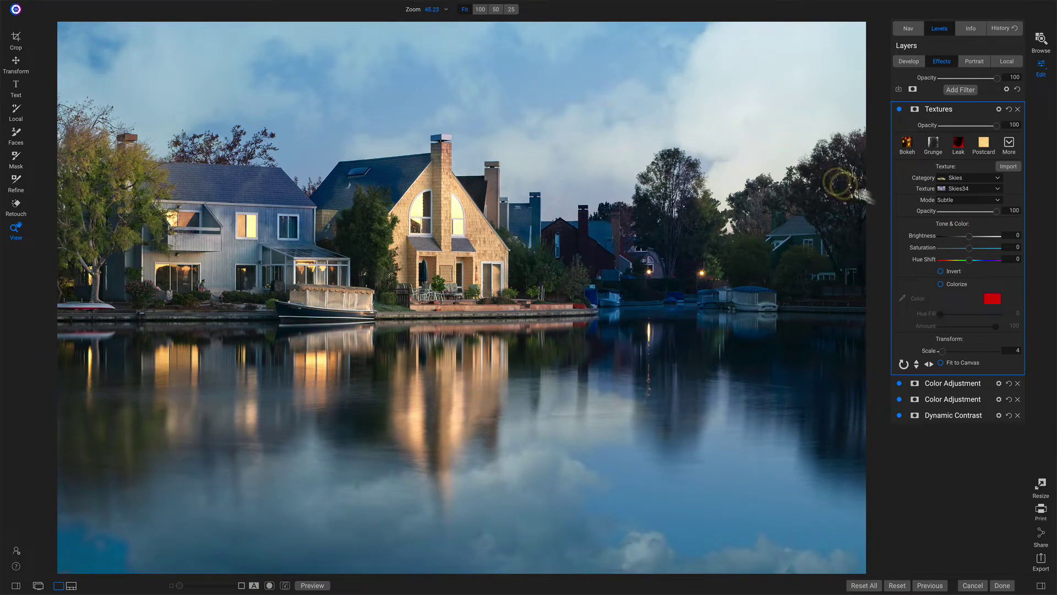
pyautogui.click(1012, 211)
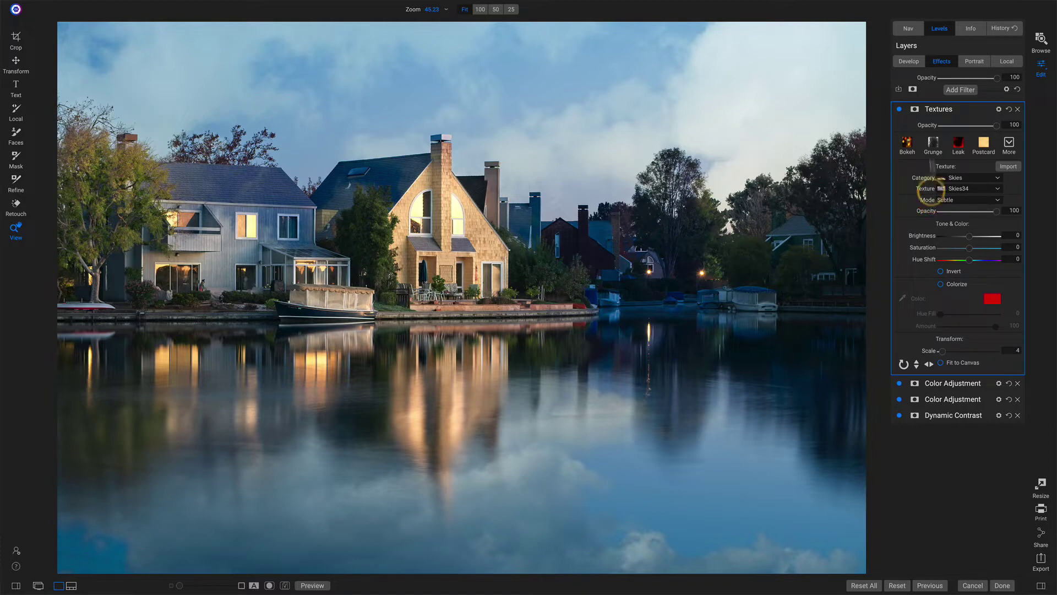
# Step: Mask the Textures filter to the sky with AI Quick Mask, marking the houses and water as Drop and the sky as Keep
pyautogui.click(914, 112)
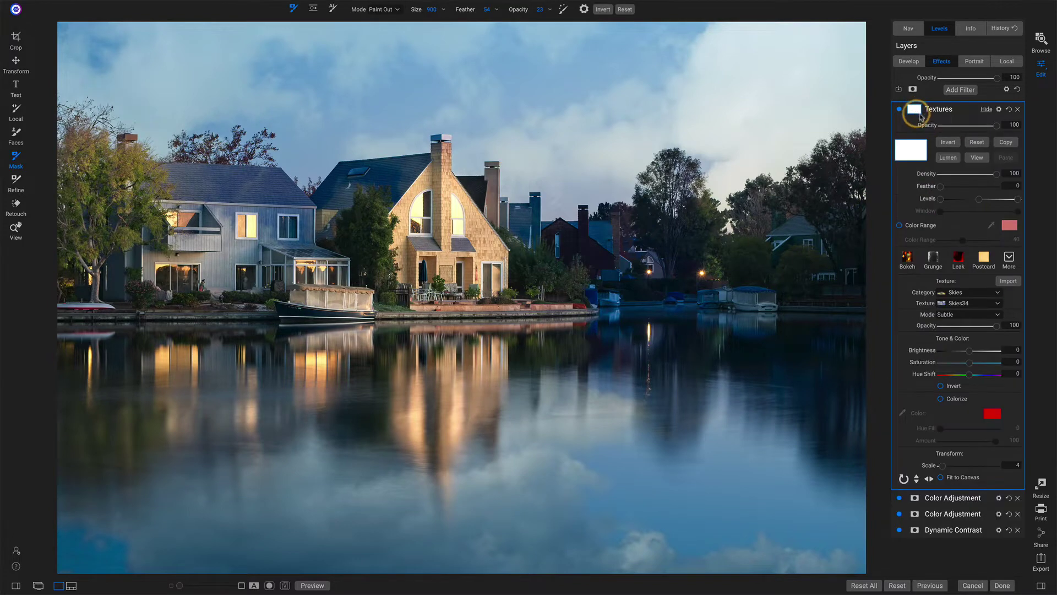
pyautogui.click(333, 9)
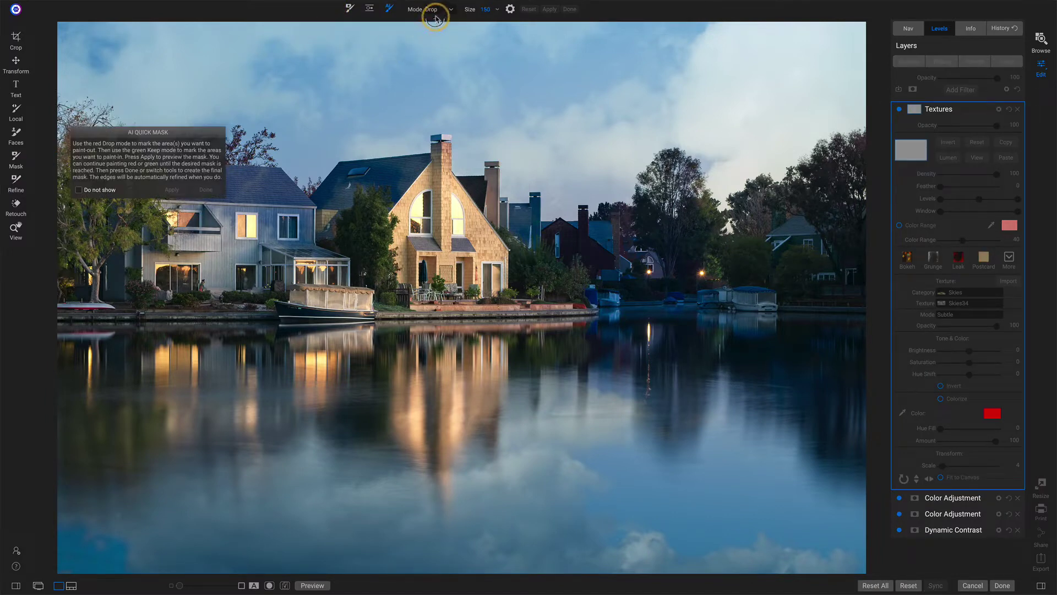
pyautogui.moveTo(144, 252)
pyautogui.mouseDown()
pyautogui.moveTo(616, 285)
pyautogui.moveTo(784, 266)
pyautogui.moveTo(704, 363)
pyautogui.moveTo(325, 449)
pyautogui.moveTo(84, 363)
pyautogui.mouseUp()
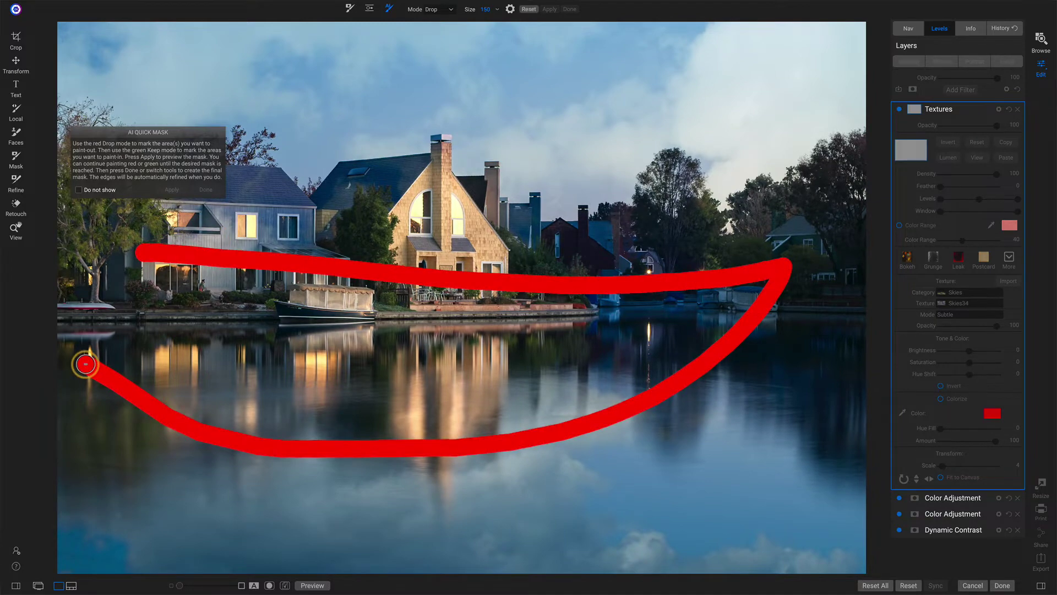
pyautogui.click(434, 9)
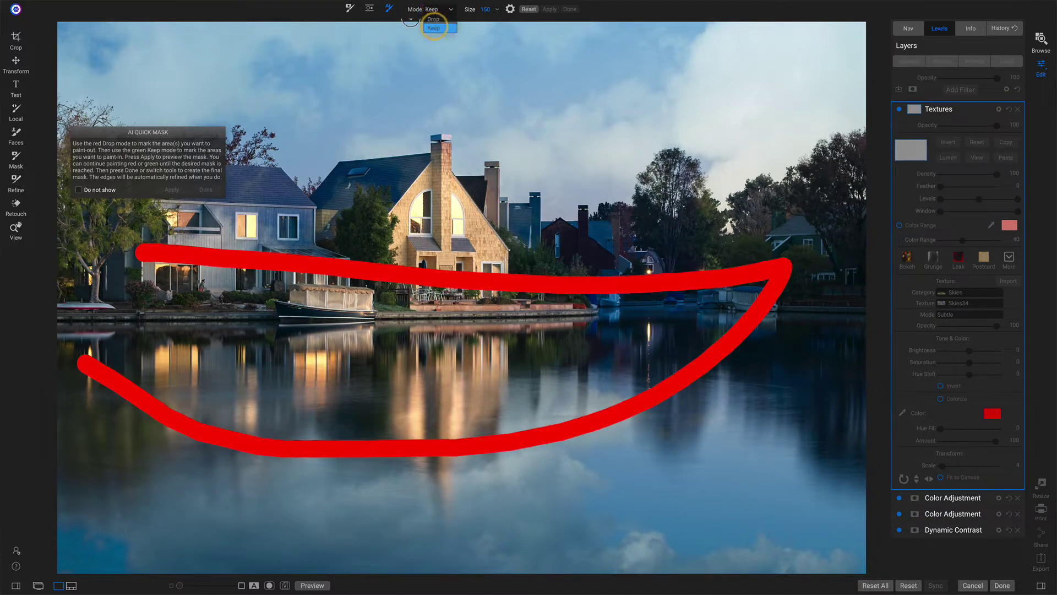
pyautogui.moveTo(147, 85)
pyautogui.mouseDown()
pyautogui.moveTo(262, 65)
pyautogui.moveTo(357, 101)
pyautogui.moveTo(629, 106)
pyautogui.mouseUp()
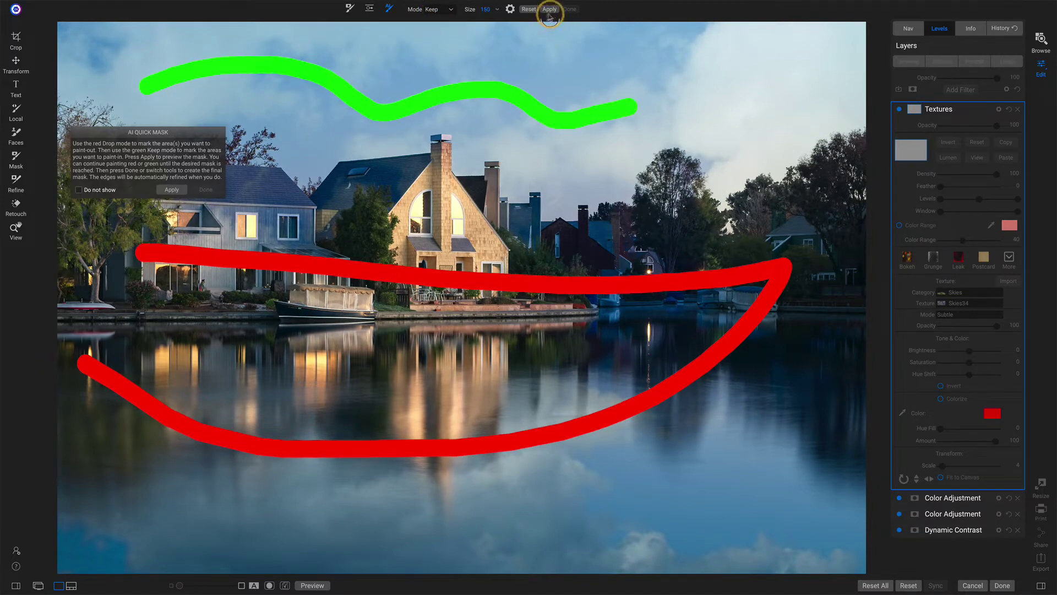
pyautogui.click(173, 189)
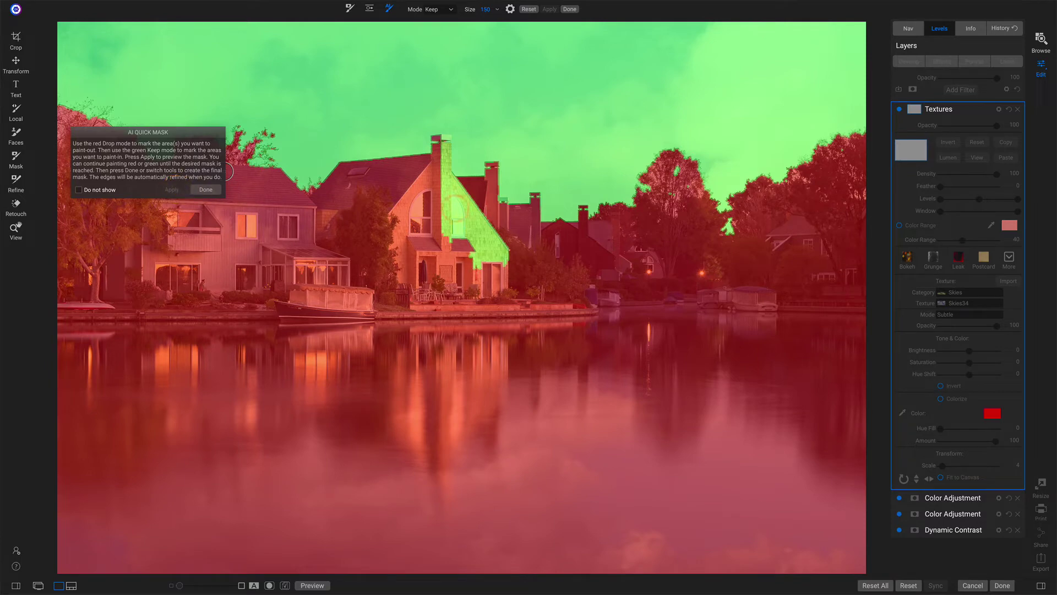
pyautogui.click(204, 192)
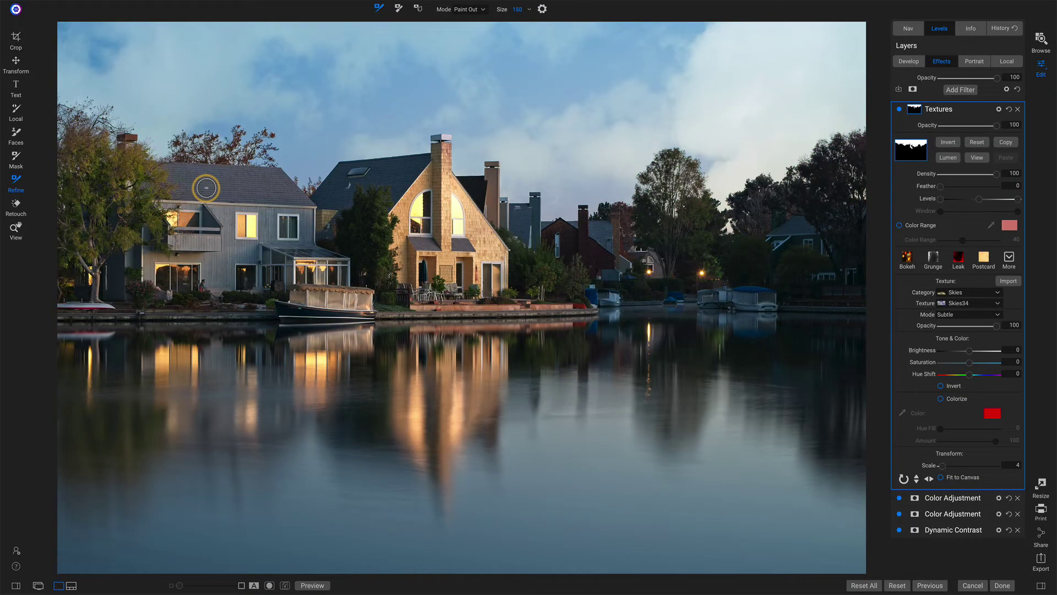
# Step: Paint the shingled house's chimney and front wall out of the sky mask in mask view, using a size 300 brush at 100 opacity
pyautogui.click(16, 156)
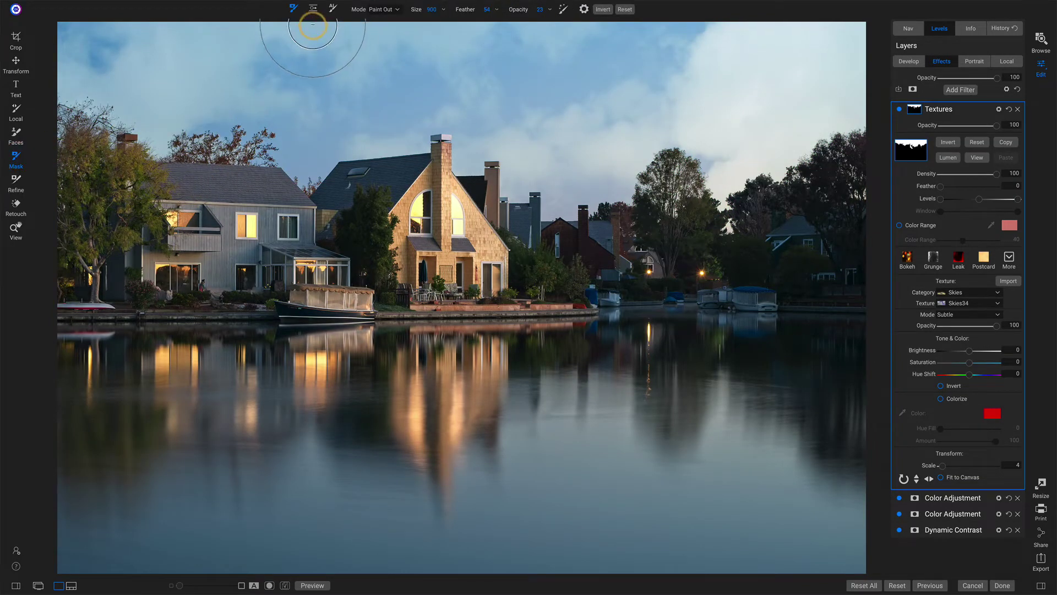
pyautogui.click(330, 9)
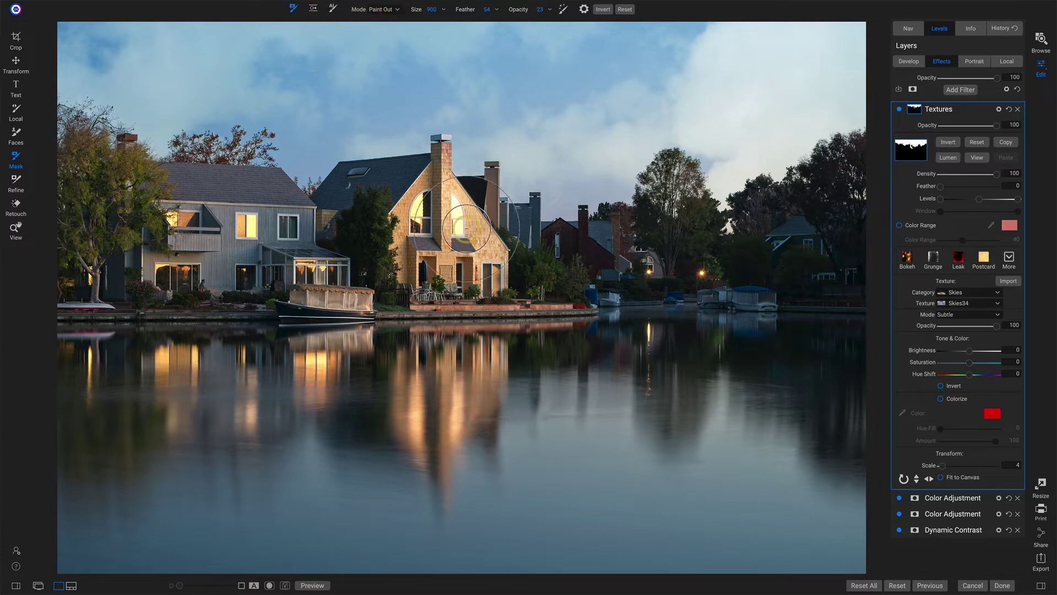
pyautogui.click(977, 158)
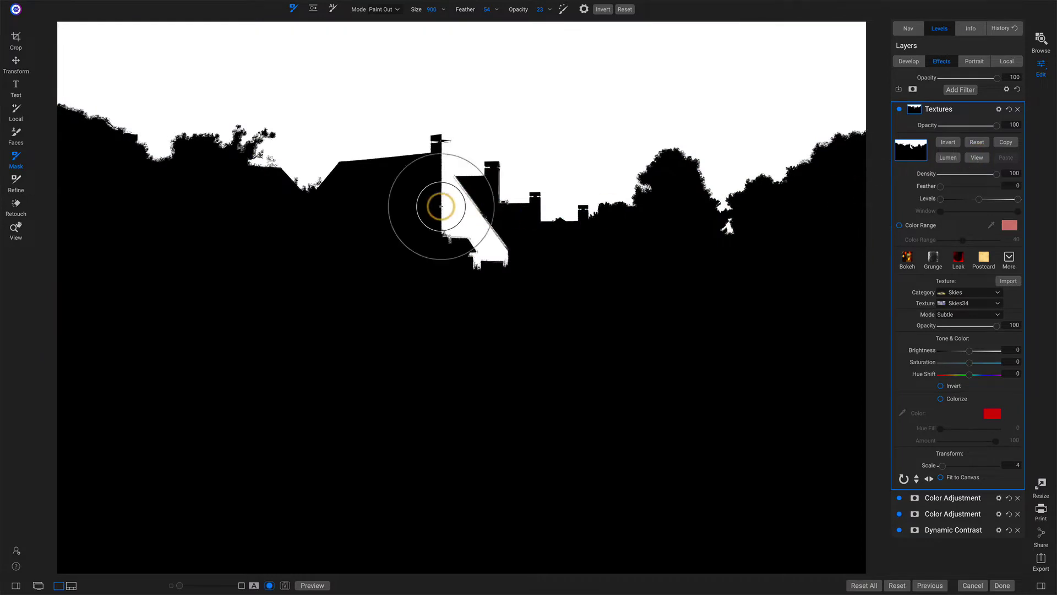
pyautogui.press('[')
pyautogui.press('[')
pyautogui.press('[')
pyautogui.press('[')
pyautogui.press('[')
pyautogui.press('[')
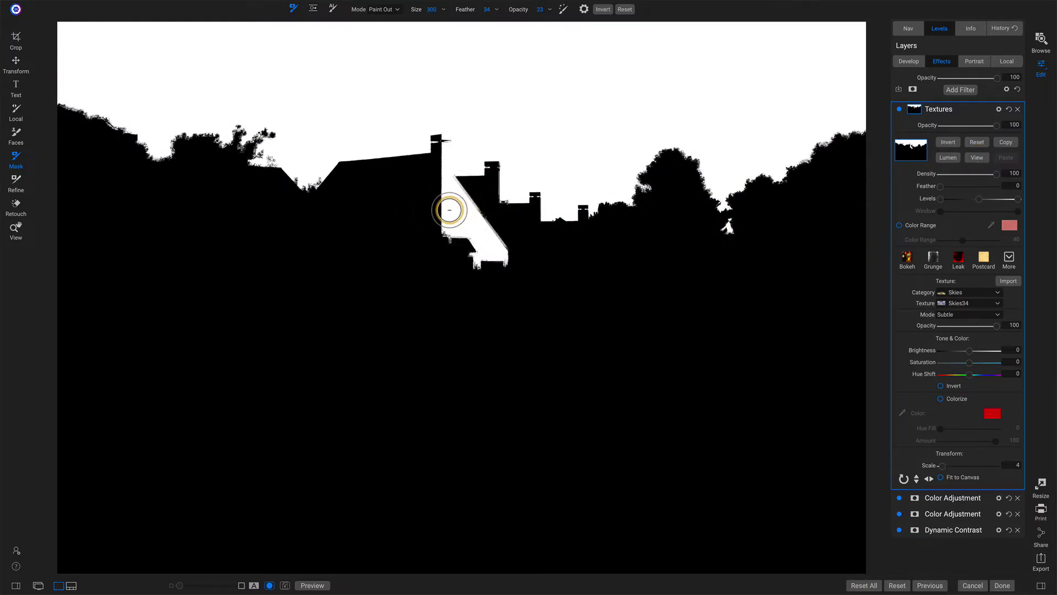
pyautogui.moveTo(522, 10); pyautogui.dragTo(527, 10)
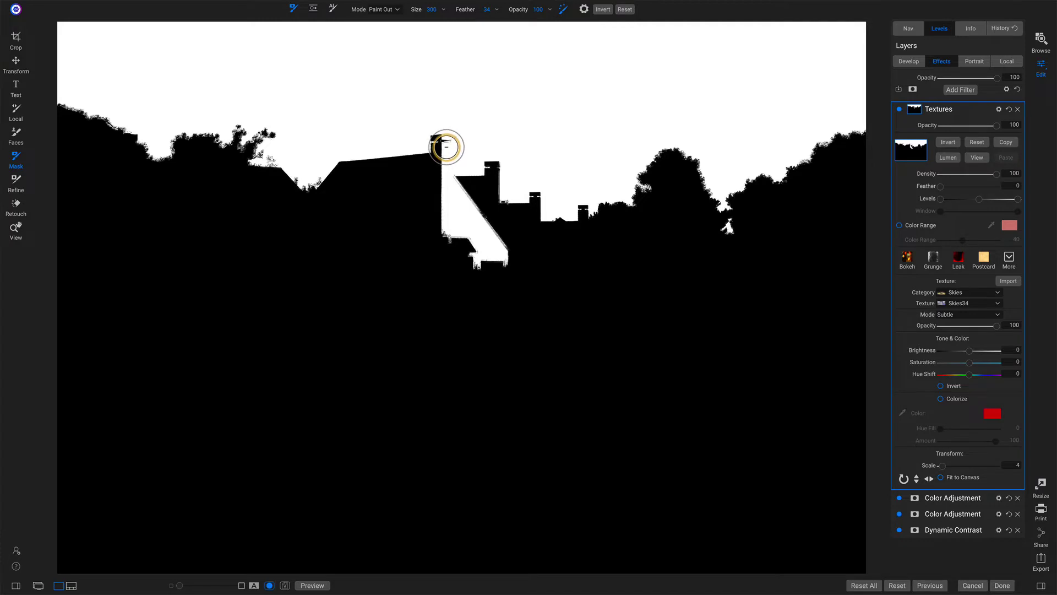
pyautogui.moveTo(446, 147)
pyautogui.mouseDown()
pyautogui.moveTo(476, 215)
pyautogui.moveTo(445, 158)
pyautogui.moveTo(446, 136)
pyautogui.moveTo(447, 182)
pyautogui.mouseUp()
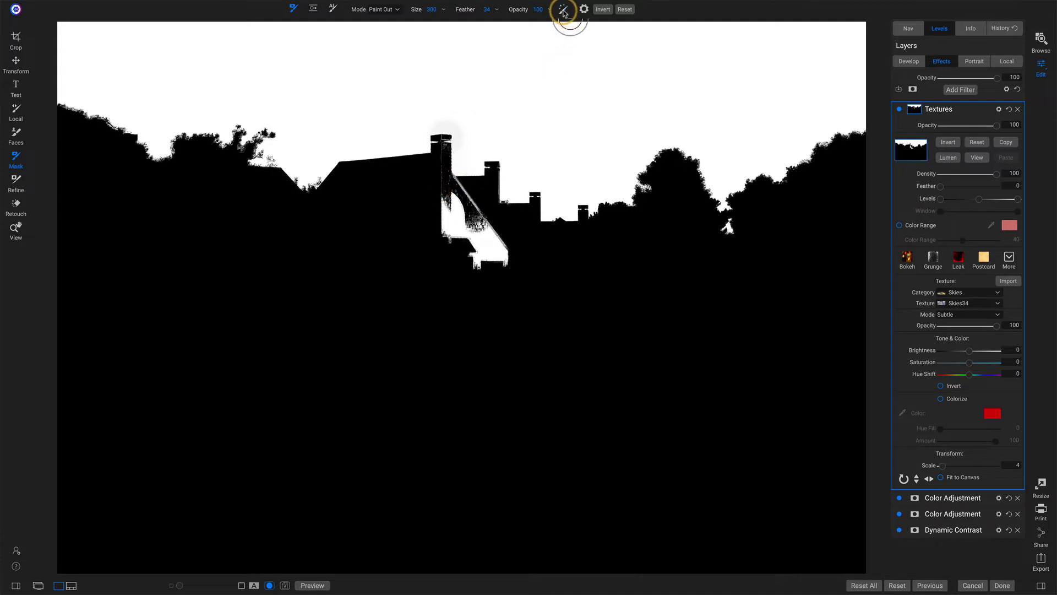
pyautogui.moveTo(438, 224)
pyautogui.mouseDown()
pyautogui.moveTo(439, 207)
pyautogui.moveTo(455, 203)
pyautogui.moveTo(500, 251)
pyautogui.moveTo(437, 237)
pyautogui.moveTo(437, 264)
pyautogui.mouseUp()
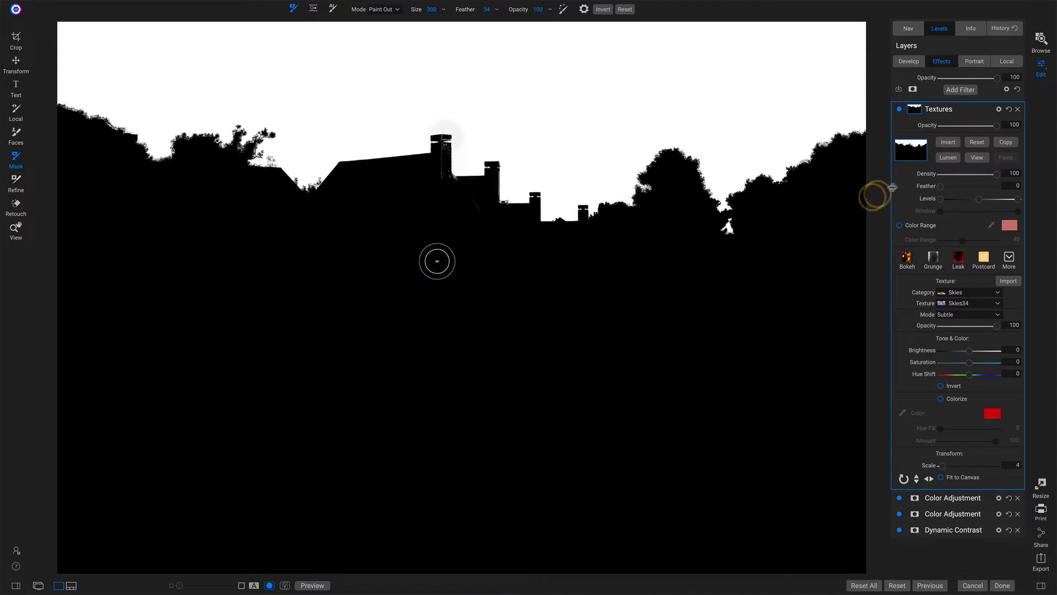
pyautogui.click(973, 159)
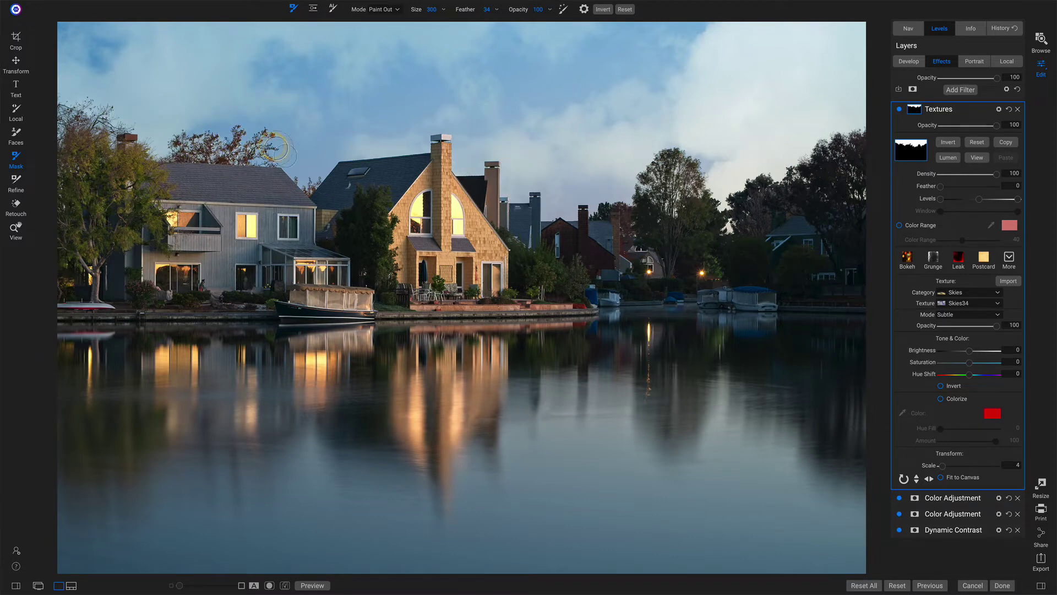
# Step: Inspect the tree edges at 100% zoom and set the sky texture's blending mode to Darker
pyautogui.press('z')
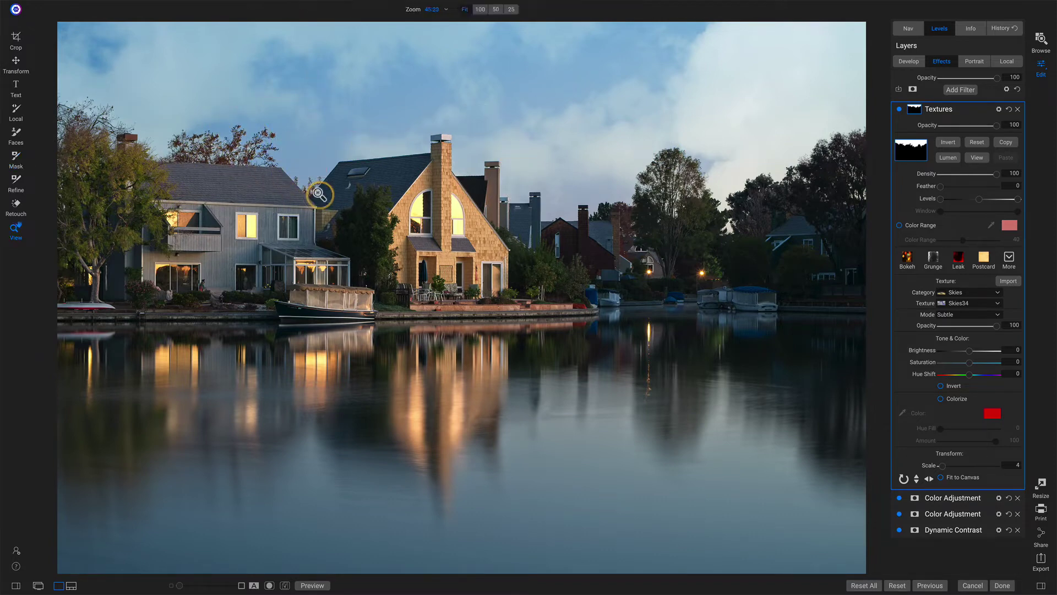
pyautogui.click(233, 153)
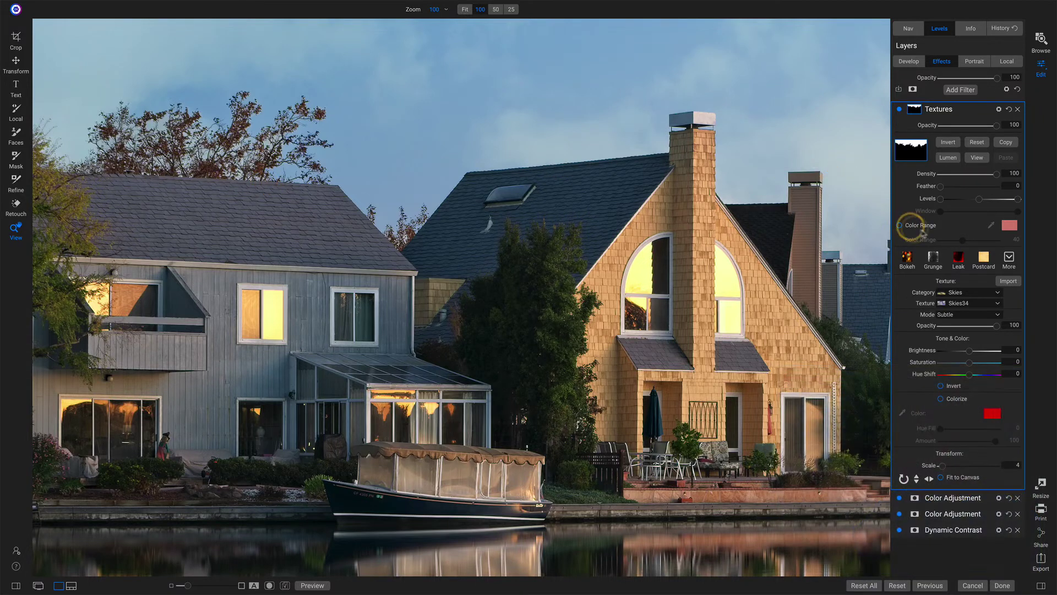
pyautogui.click(951, 315)
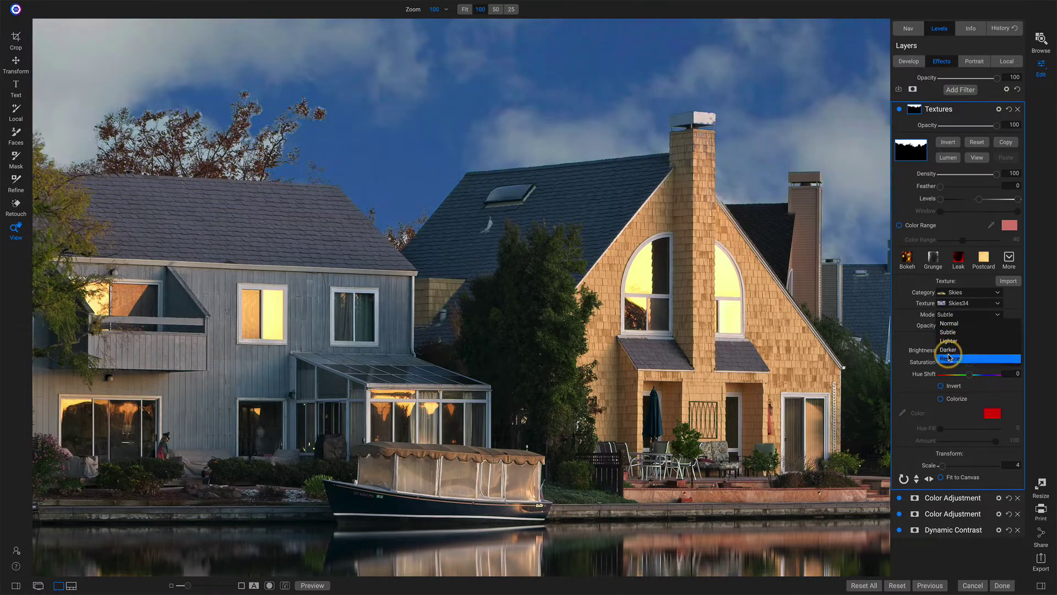
pyautogui.click(947, 349)
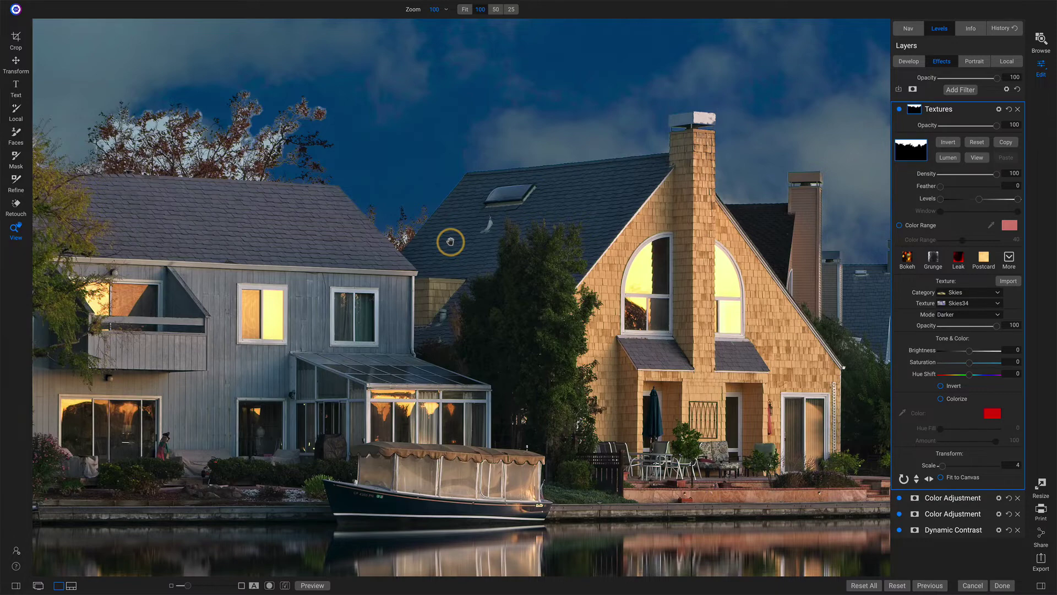
pyautogui.click(450, 242)
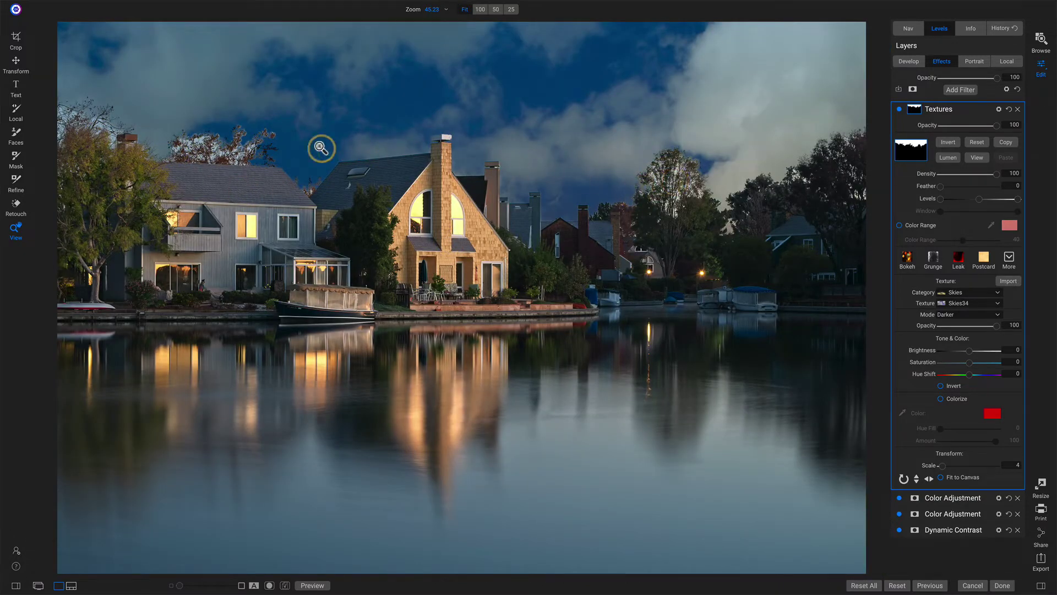
# Step: Paint the sky texture back in around the tree branches with the masking brush in Paint In mode and Perfect Brush enabled
pyautogui.click(16, 158)
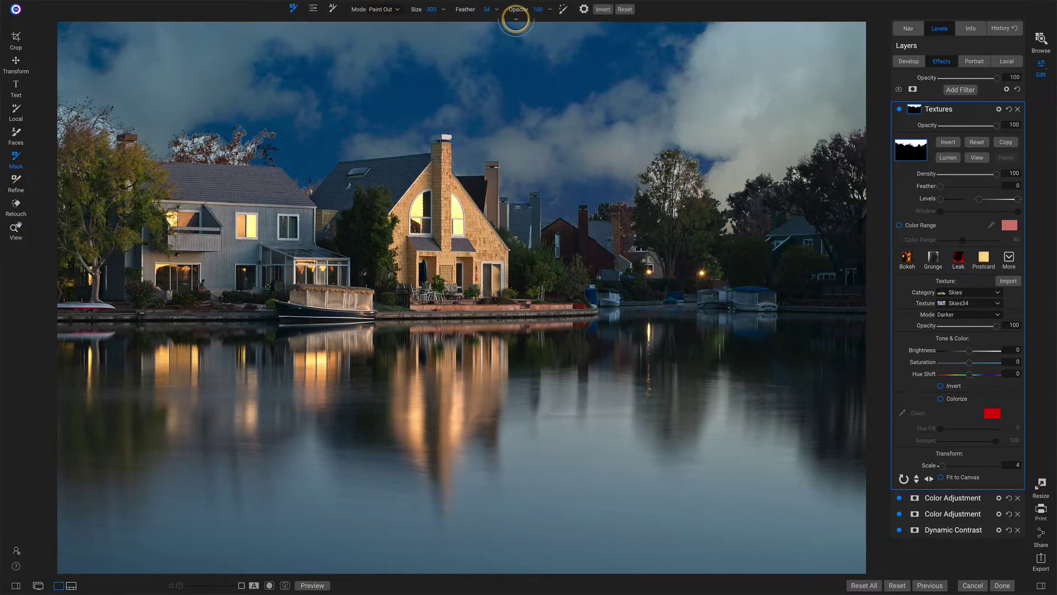
pyautogui.click(563, 9)
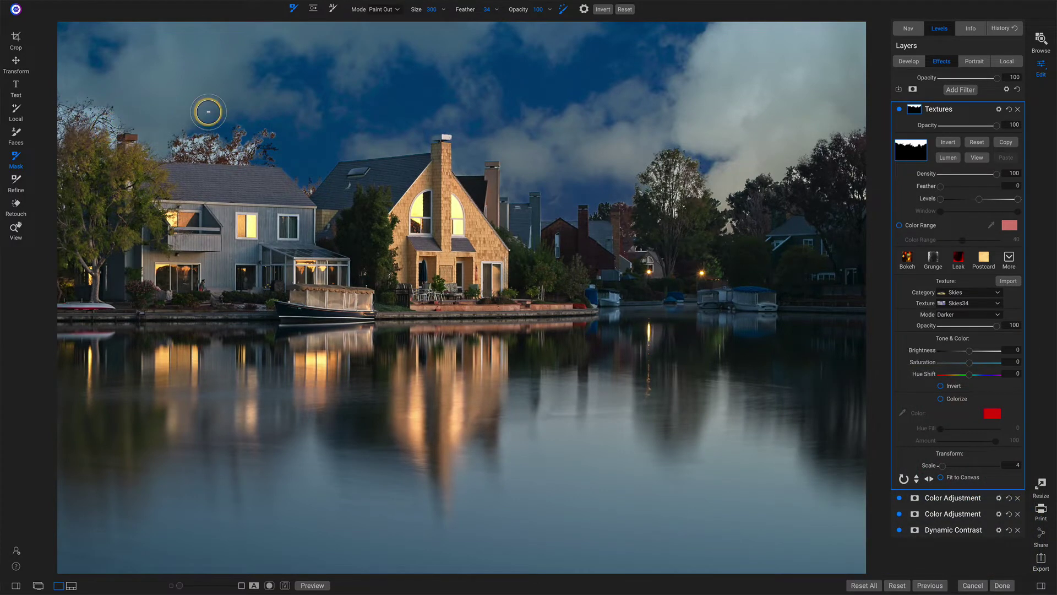
pyautogui.click(380, 9)
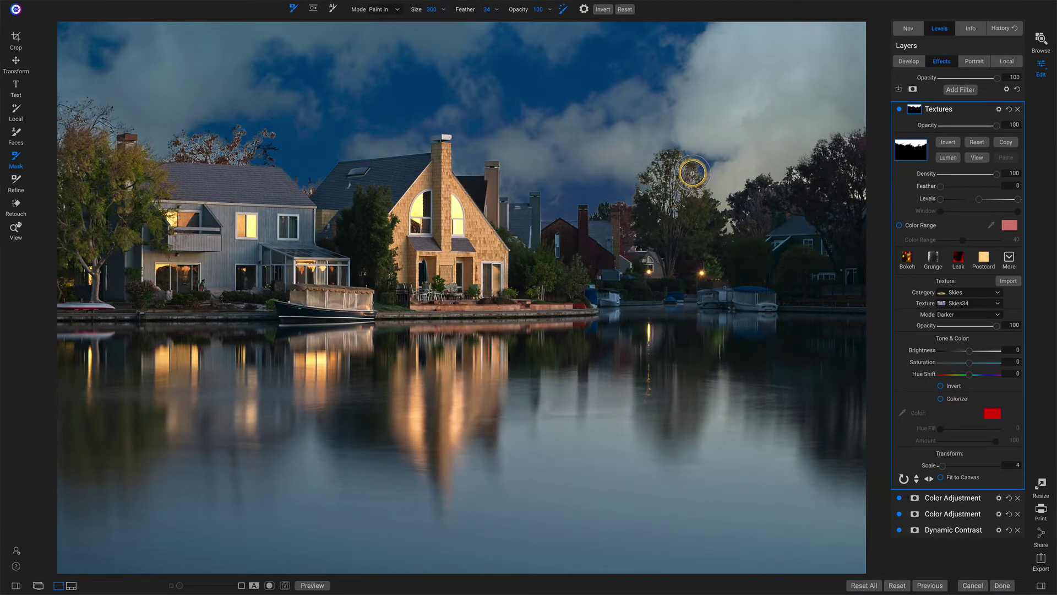
# Step: Set the sky texture's blending mode to Subtle and inspect the tree and roof edges across the photo at 100% zoom
pyautogui.click(951, 316)
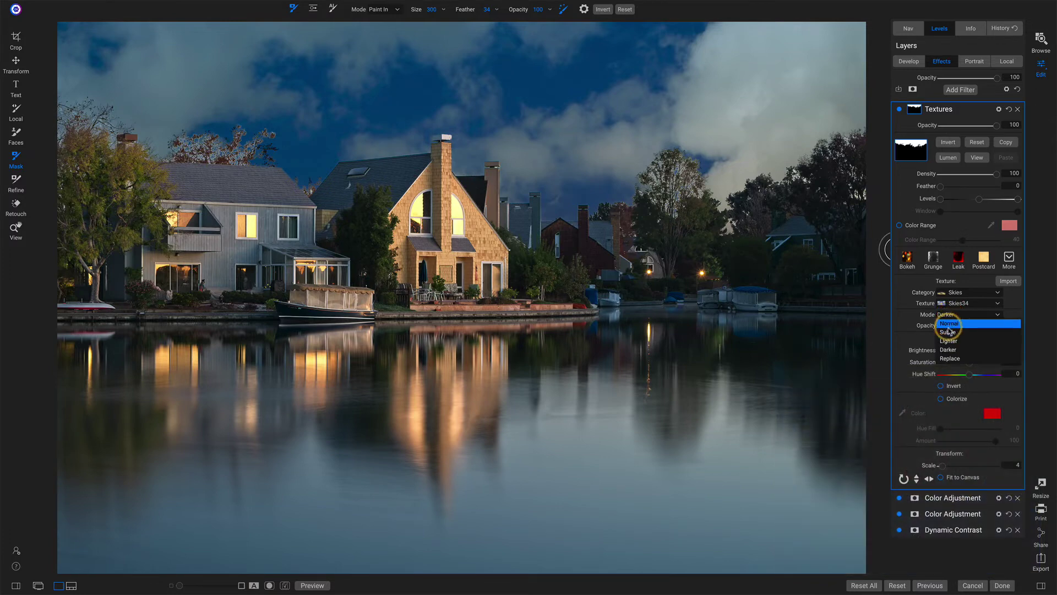
pyautogui.click(948, 333)
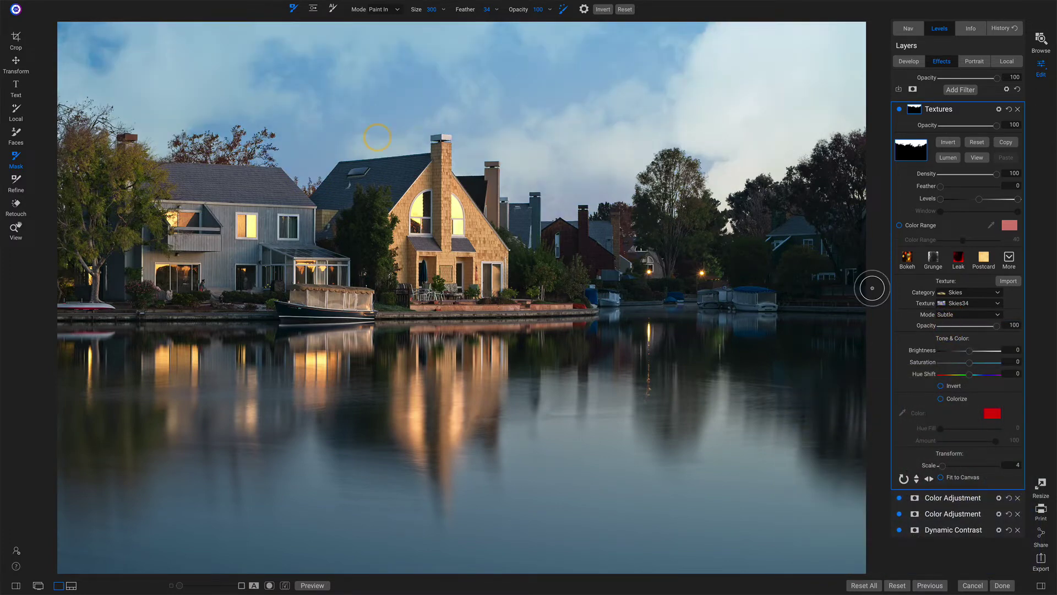
pyautogui.press('z')
pyautogui.click(242, 147)
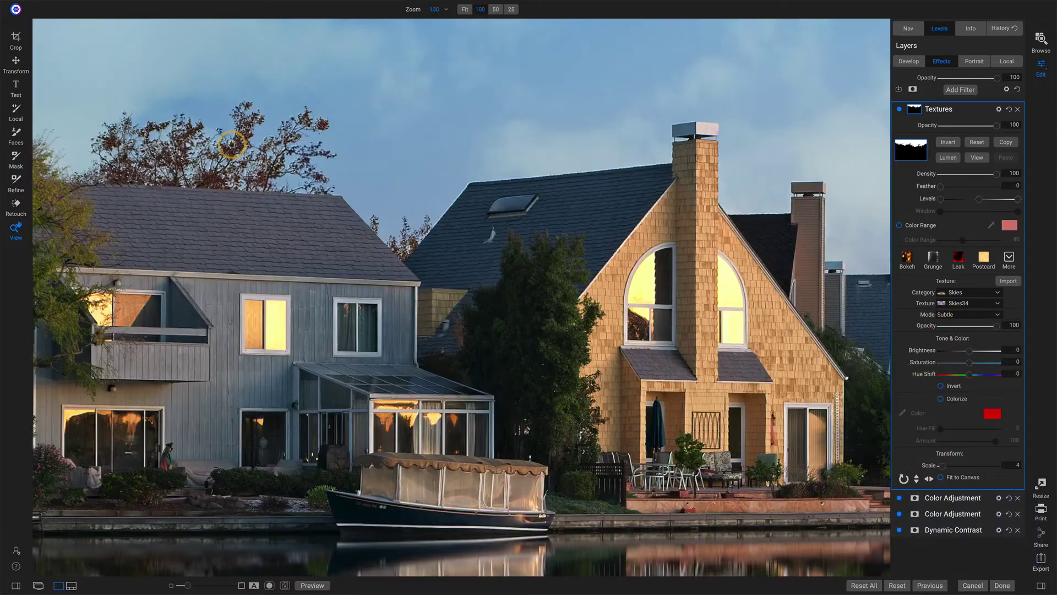
pyautogui.moveTo(238, 176); pyautogui.dragTo(424, 236)
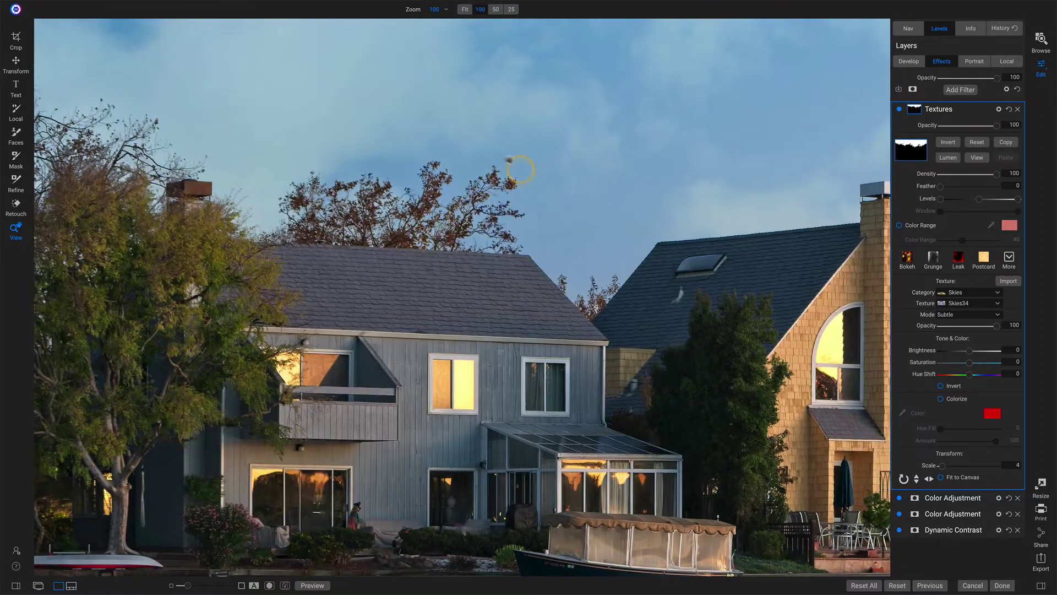
pyautogui.moveTo(447, 194); pyautogui.dragTo(306, 228)
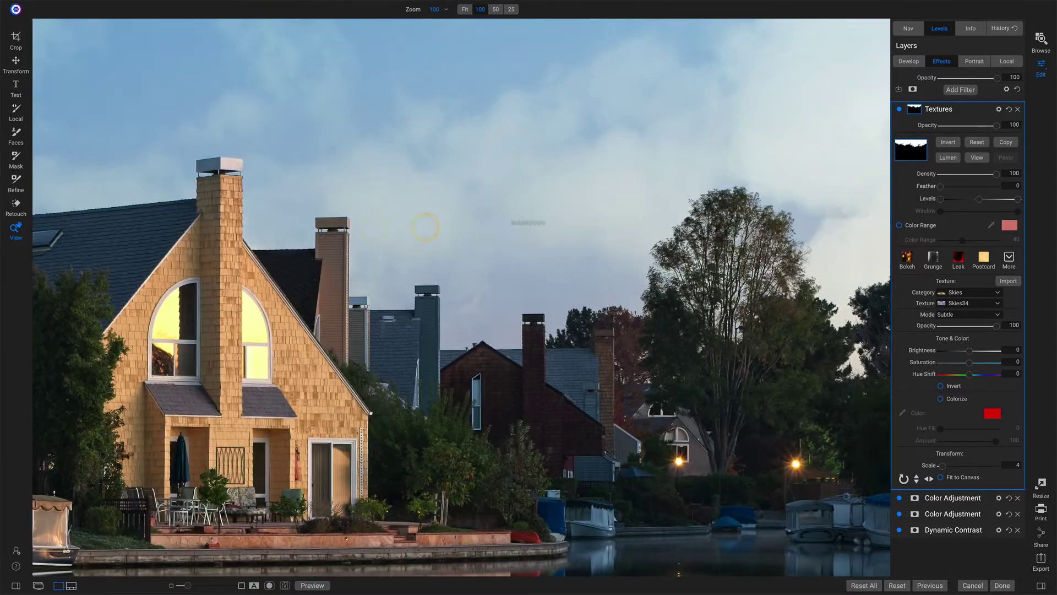
pyautogui.moveTo(753, 336); pyautogui.dragTo(623, 283)
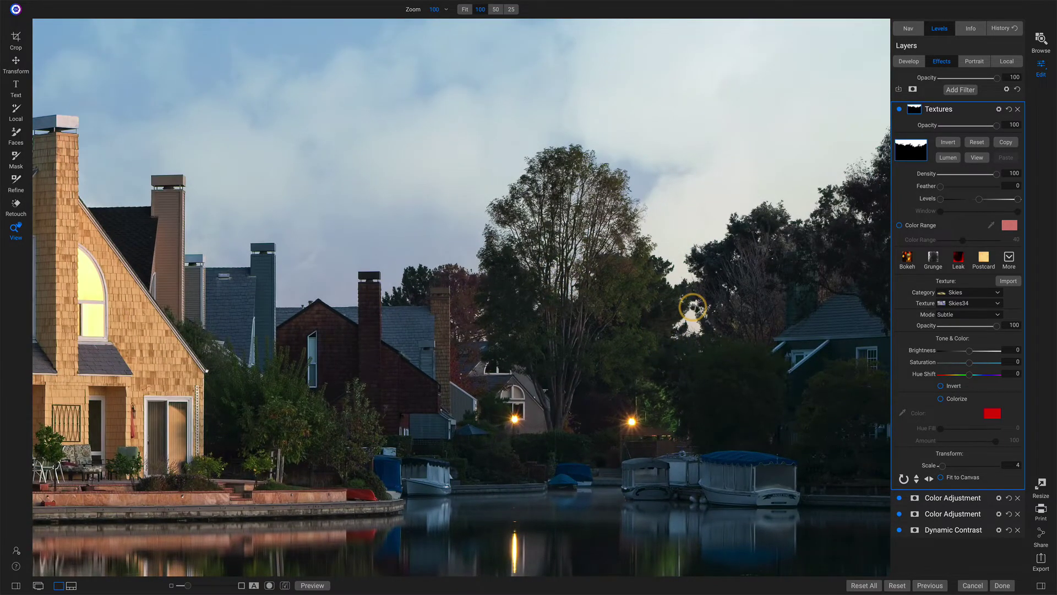
pyautogui.moveTo(691, 305); pyautogui.dragTo(692, 307)
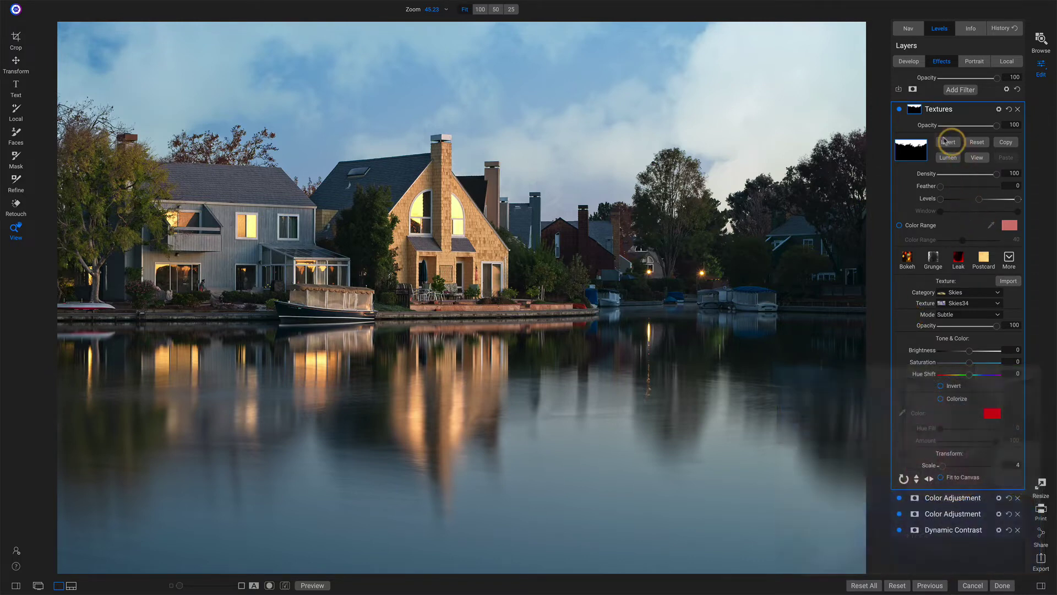
# Step: Collapse the Textures filter's mask options and turn off Solo Mode so several filters can stay open together
pyautogui.click(914, 109)
pyautogui.moveTo(359, 5)
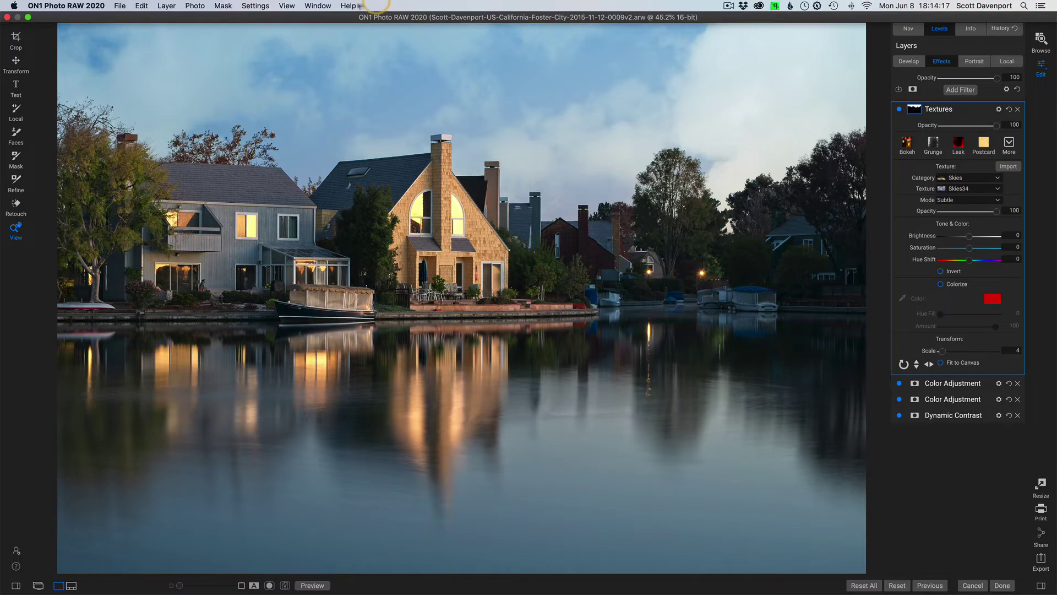
pyautogui.click(288, 6)
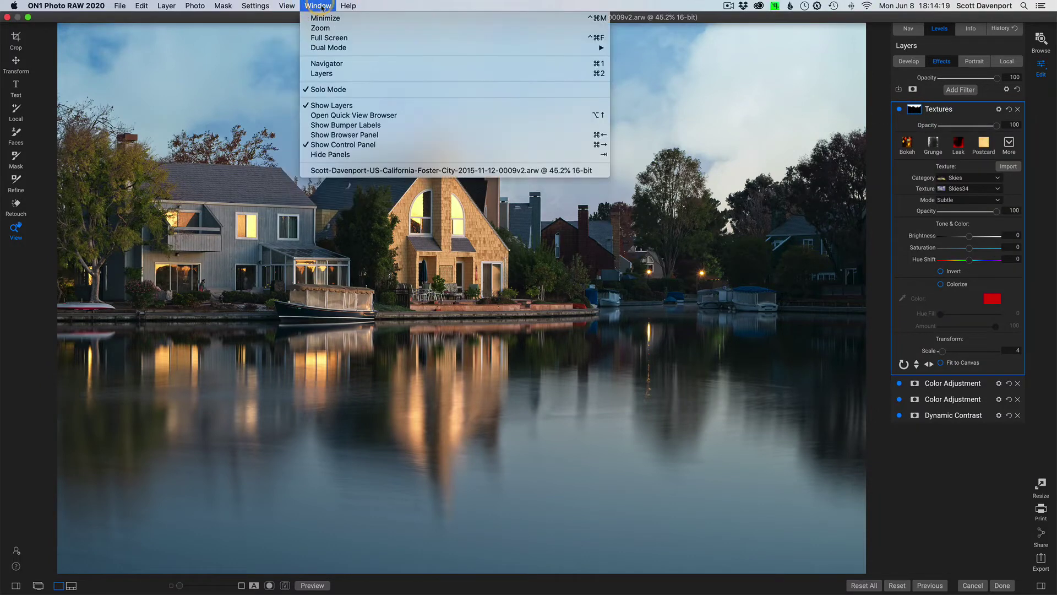
pyautogui.click(343, 91)
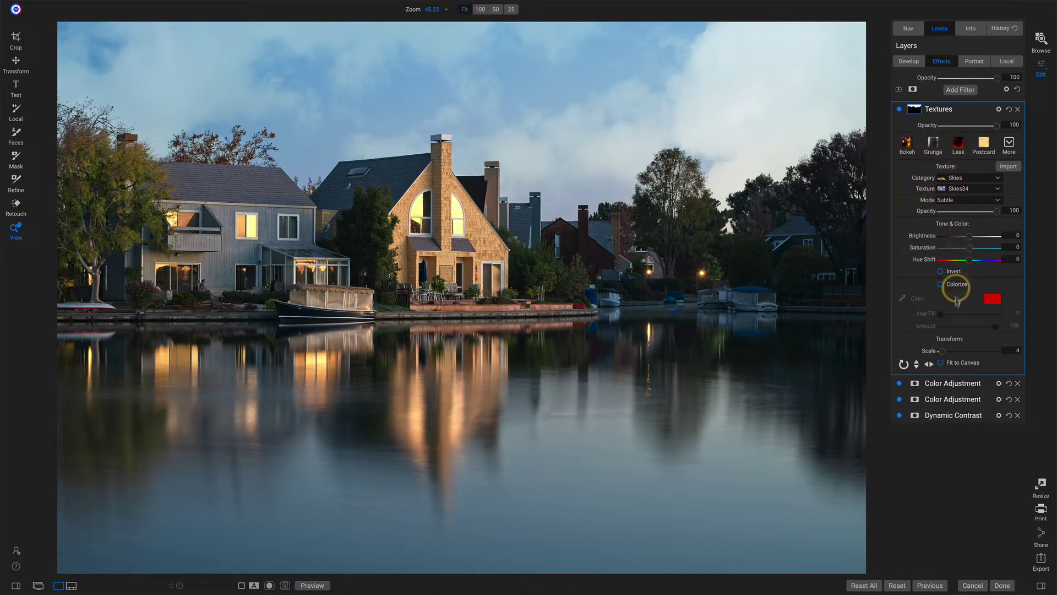
# Step: Add a second Textures filter and give it the Skies34 texture from the Skies category
pyautogui.click(1015, 351)
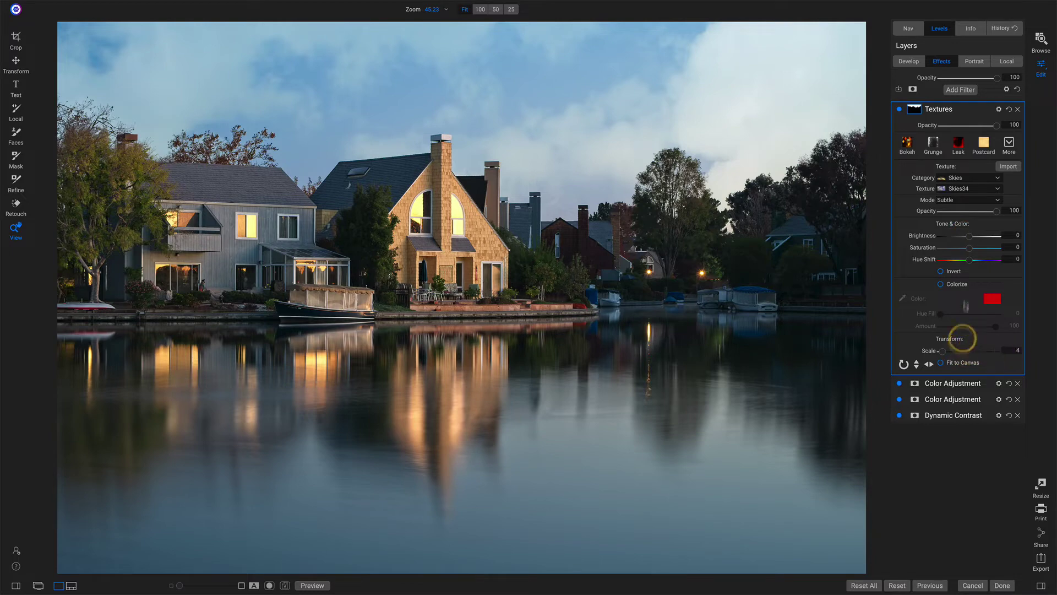
pyautogui.click(958, 90)
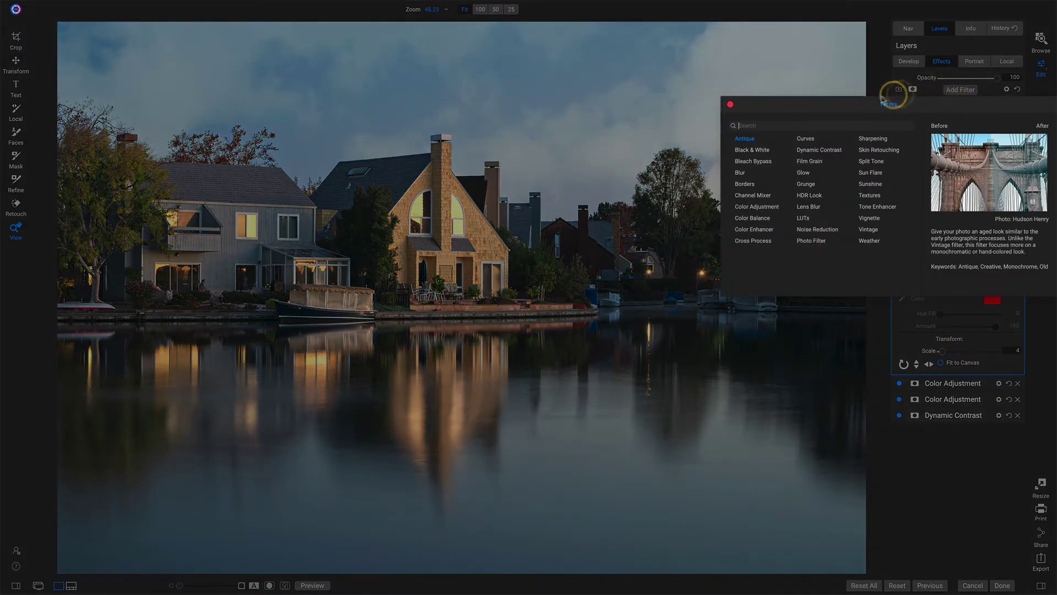
pyautogui.click(870, 196)
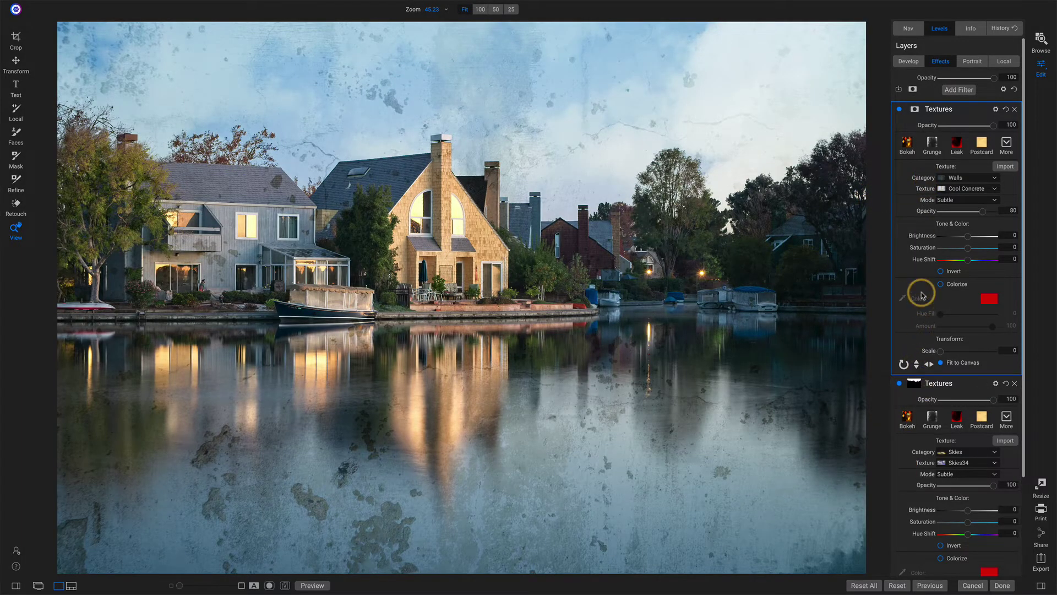
pyautogui.click(951, 179)
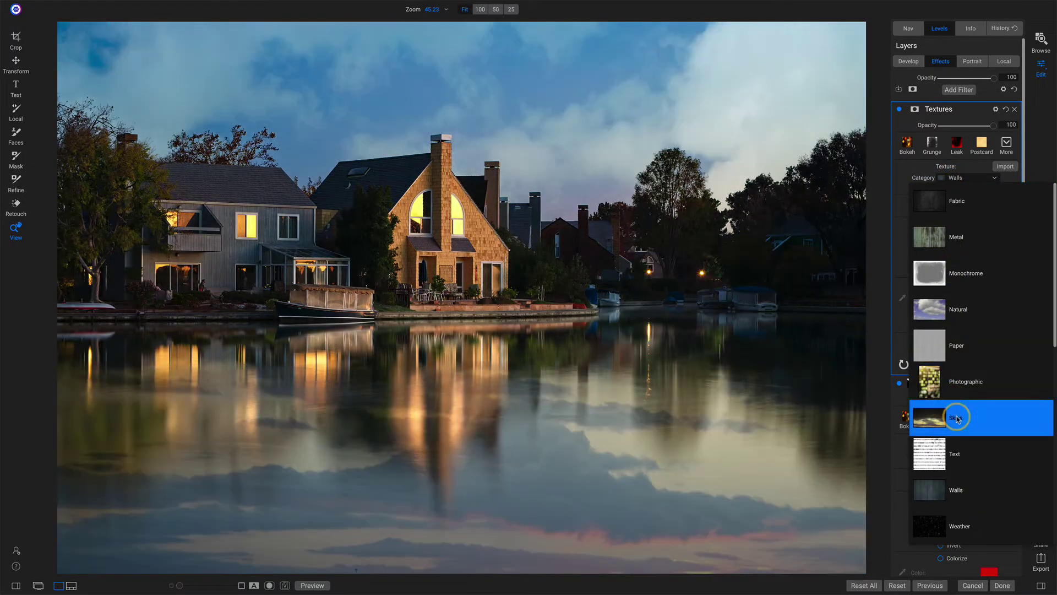
pyautogui.click(957, 416)
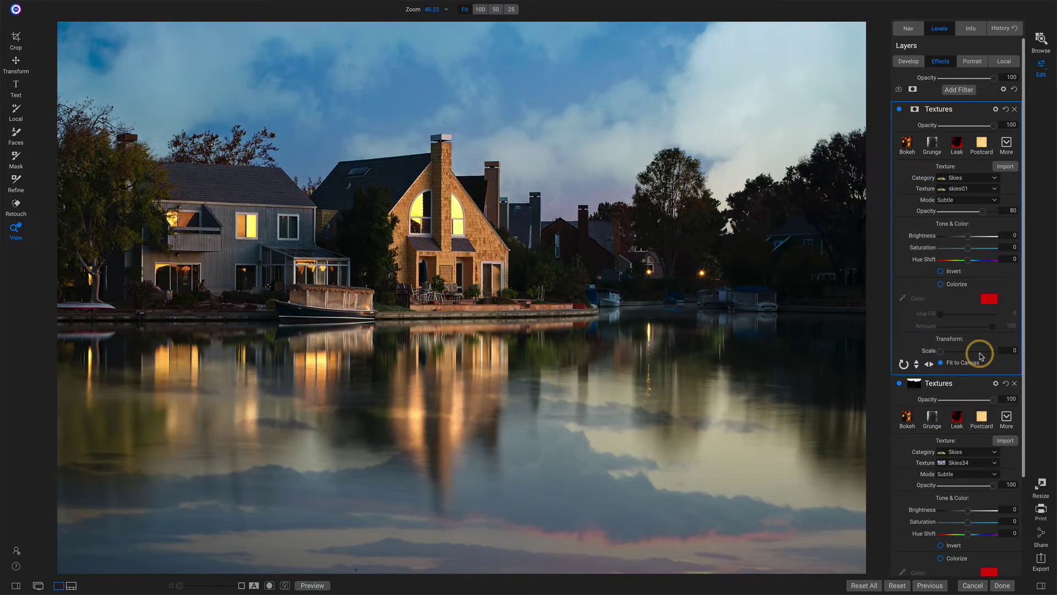
pyautogui.click(958, 188)
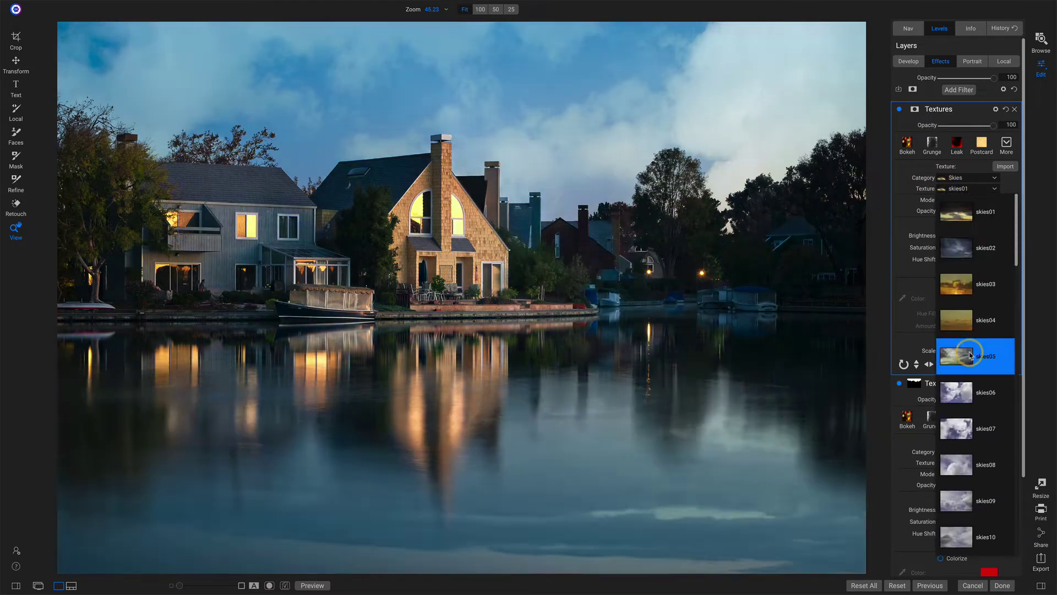
pyautogui.scroll(-8, 957, 356)
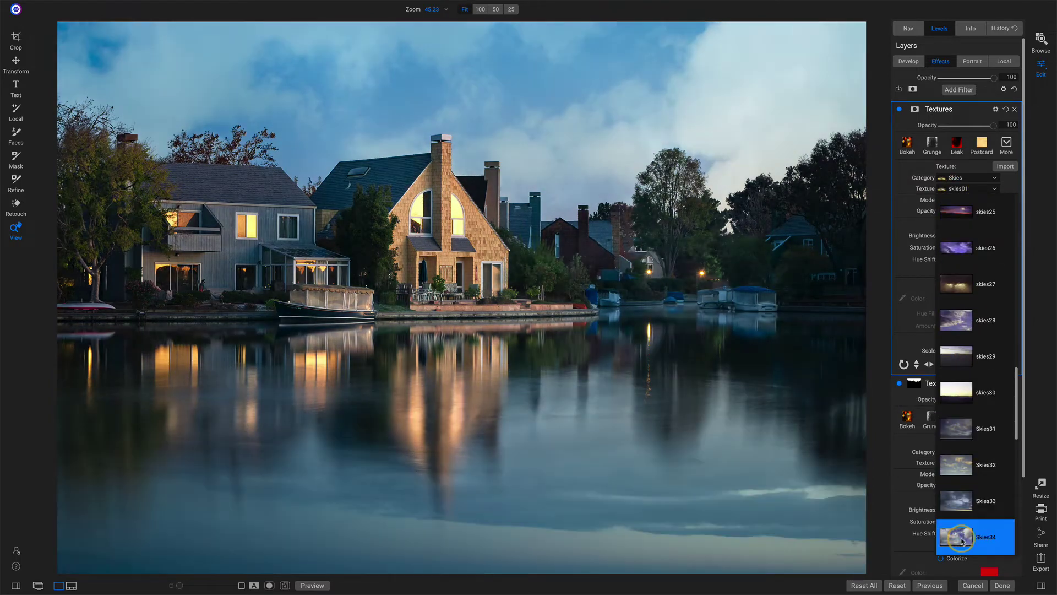
pyautogui.click(958, 537)
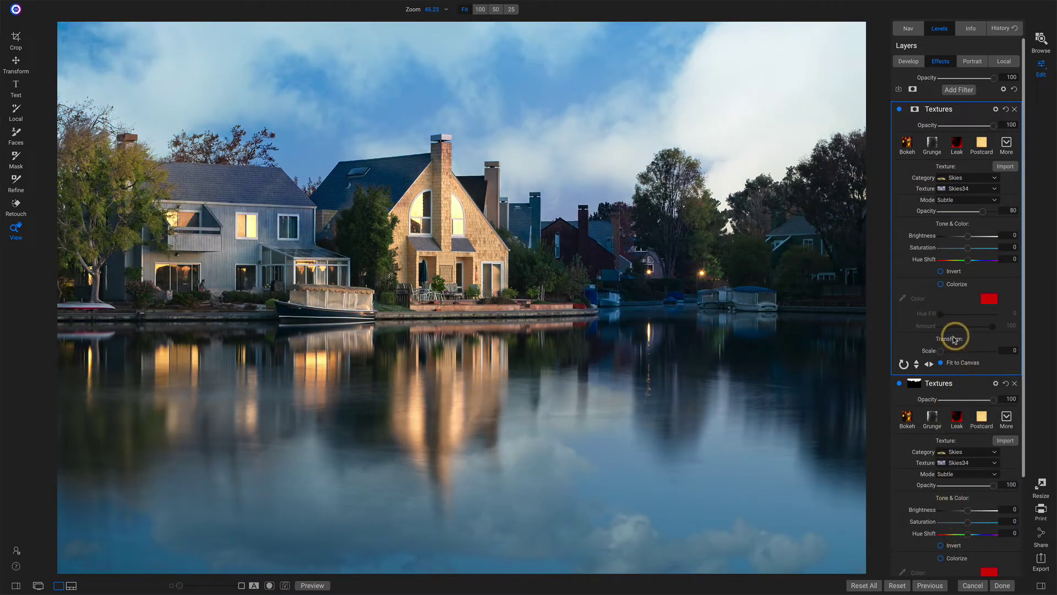
# Step: Check the first sky texture's scale and set the new Textures filter's scale to 4 to match it
pyautogui.scroll(-2, 943, 353)
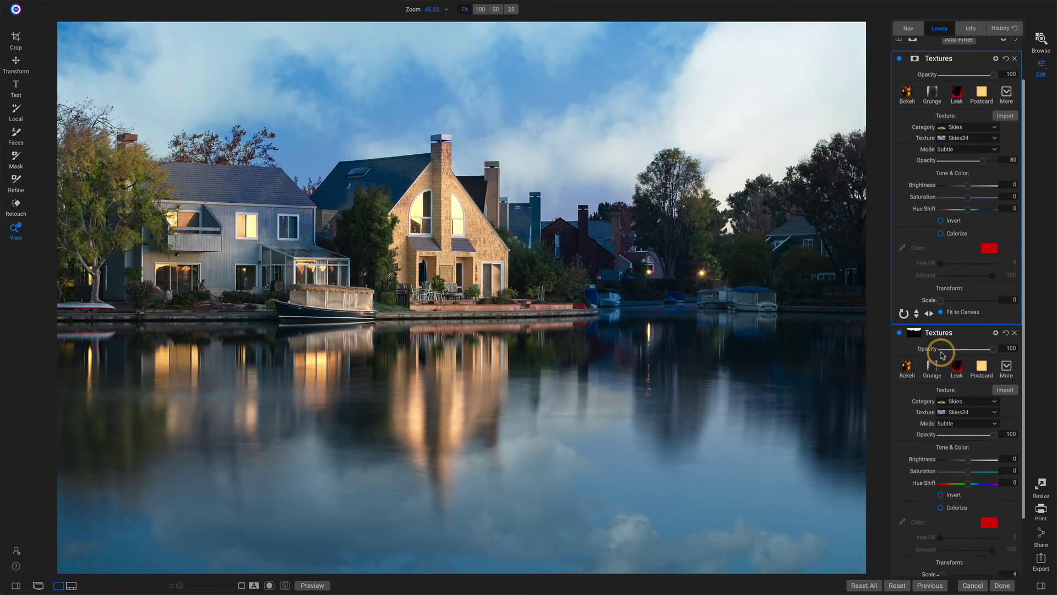
pyautogui.scroll(-2, 994, 531)
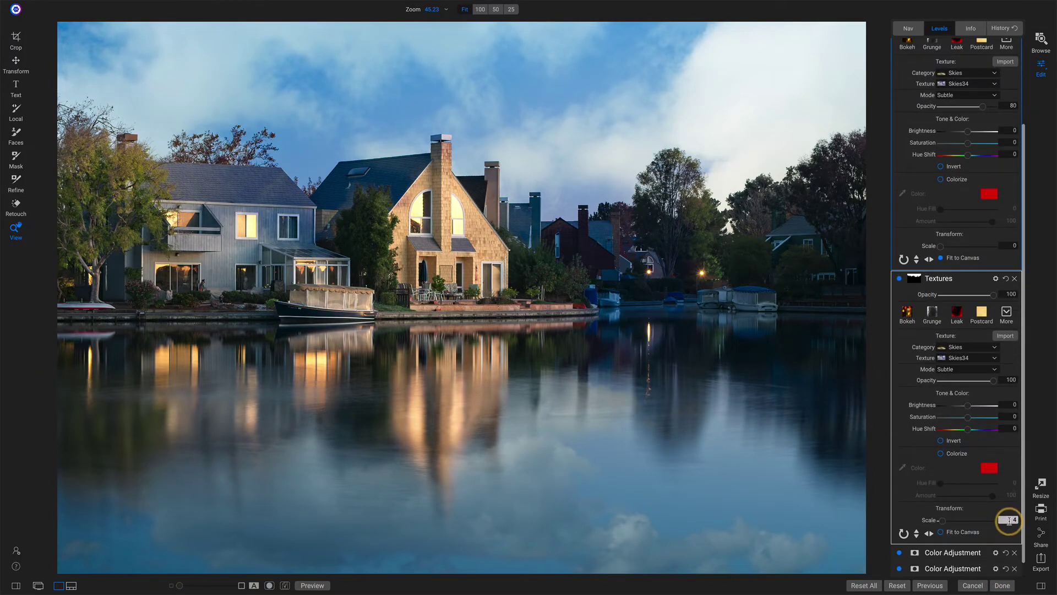
pyautogui.scroll(3, 1002, 515)
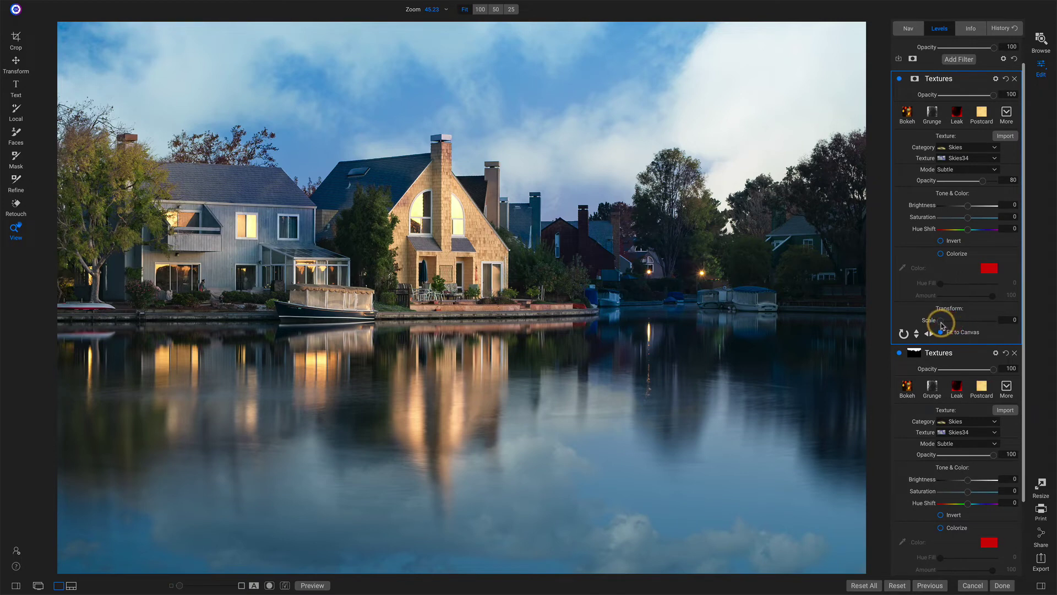
pyautogui.moveTo(942, 325); pyautogui.dragTo(943, 324)
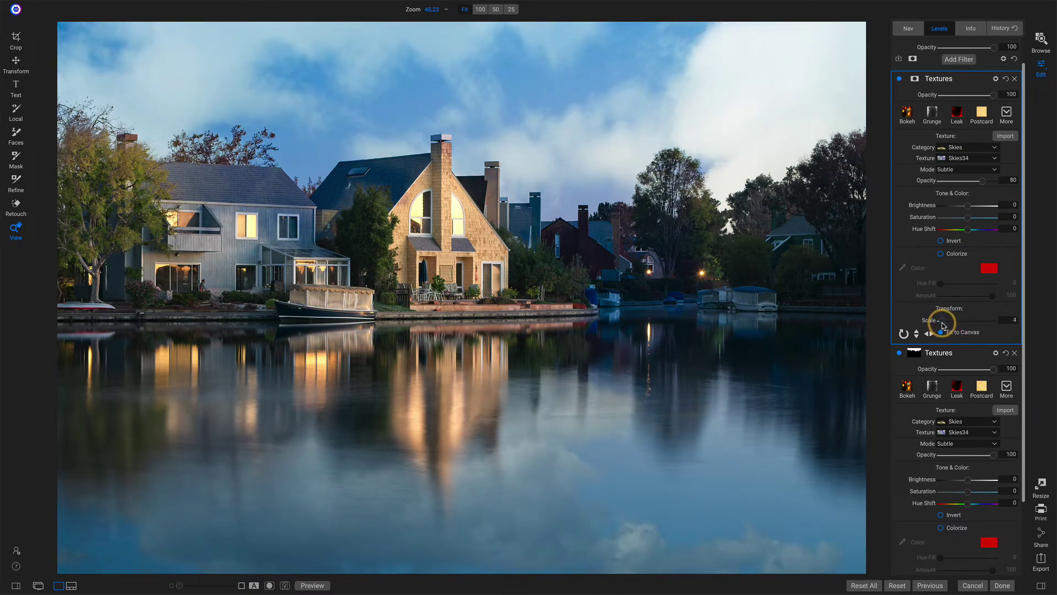
pyautogui.scroll(1, 943, 325)
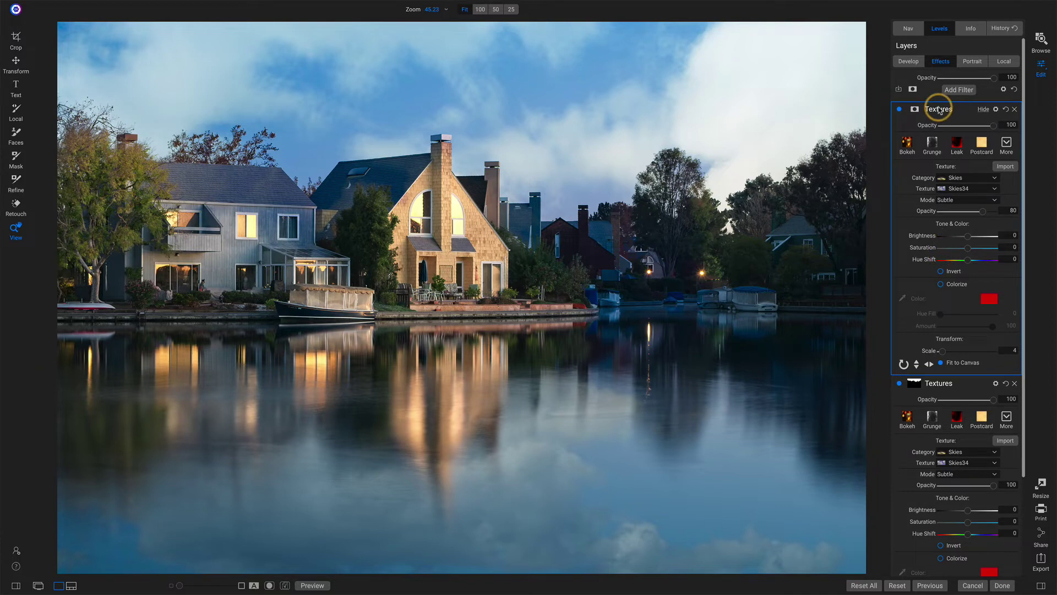
# Step: Rename the new Textures filter as Reflection and the original masked one as Sky
pyautogui.doubleClick(944, 109)
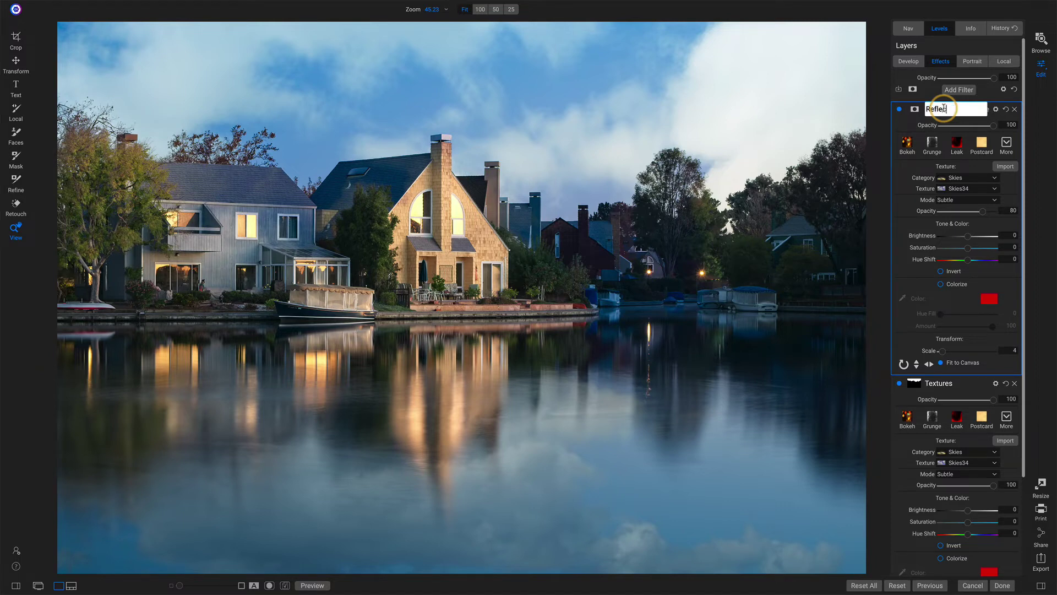
pyautogui.press('Return')
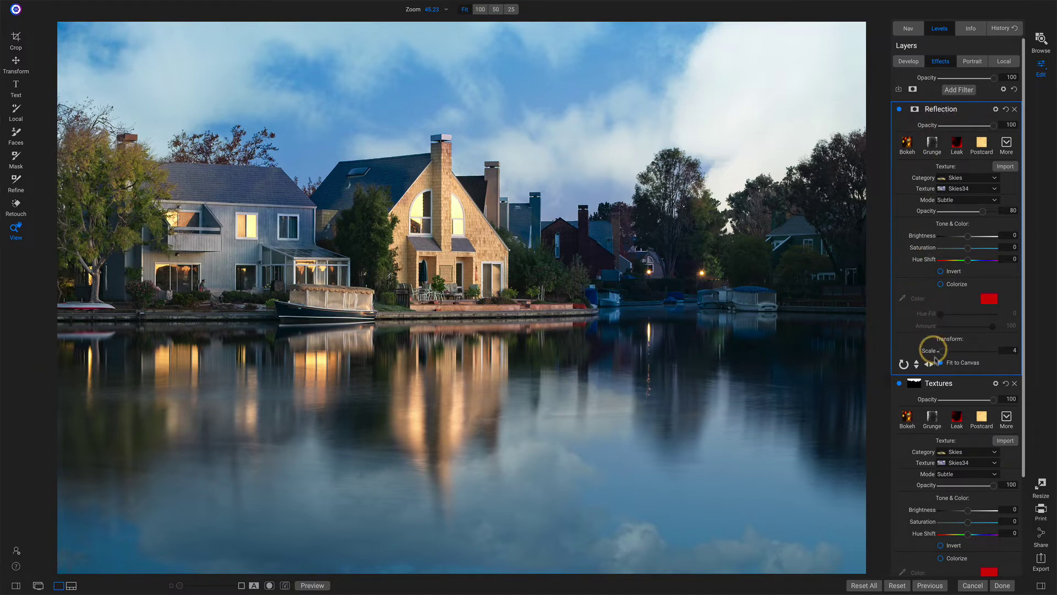
pyautogui.doubleClick(940, 382)
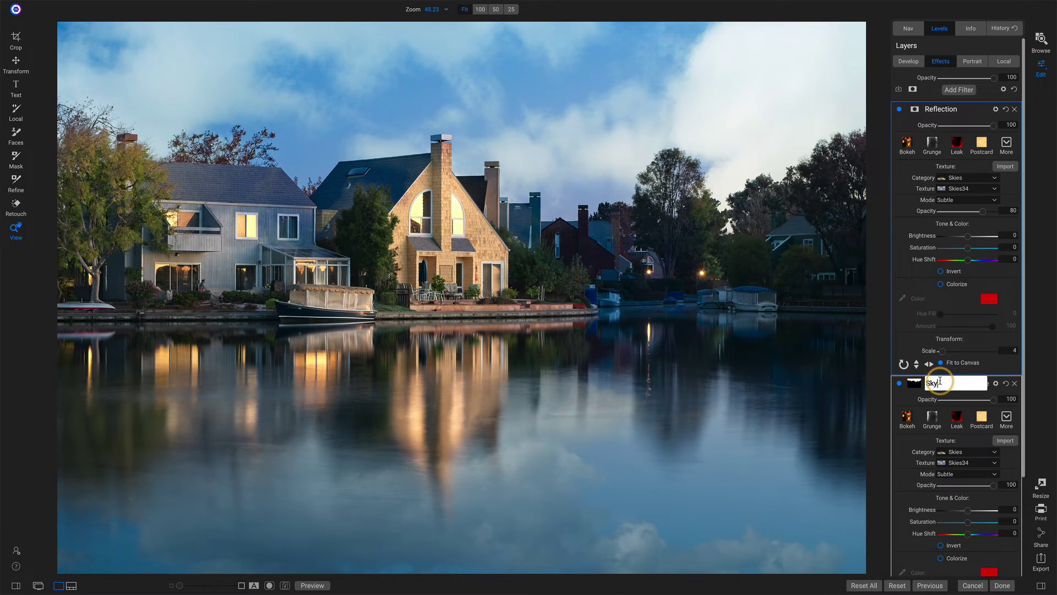
pyautogui.press('Return')
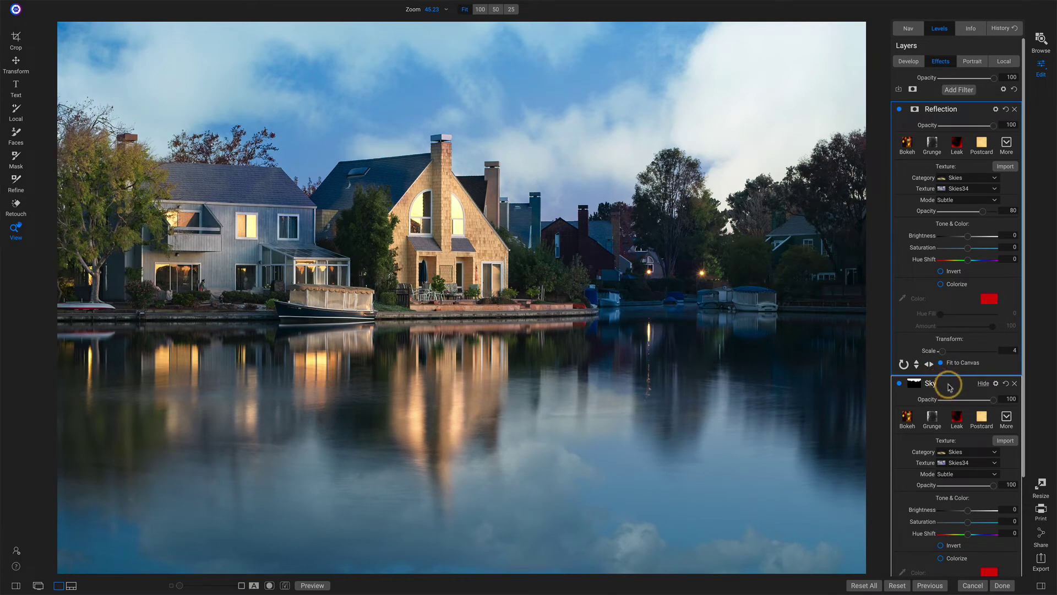
# Step: Flip the Reflection filter's cloud texture vertically so it mirrors the sky in the water
pyautogui.scroll(-2, 958, 476)
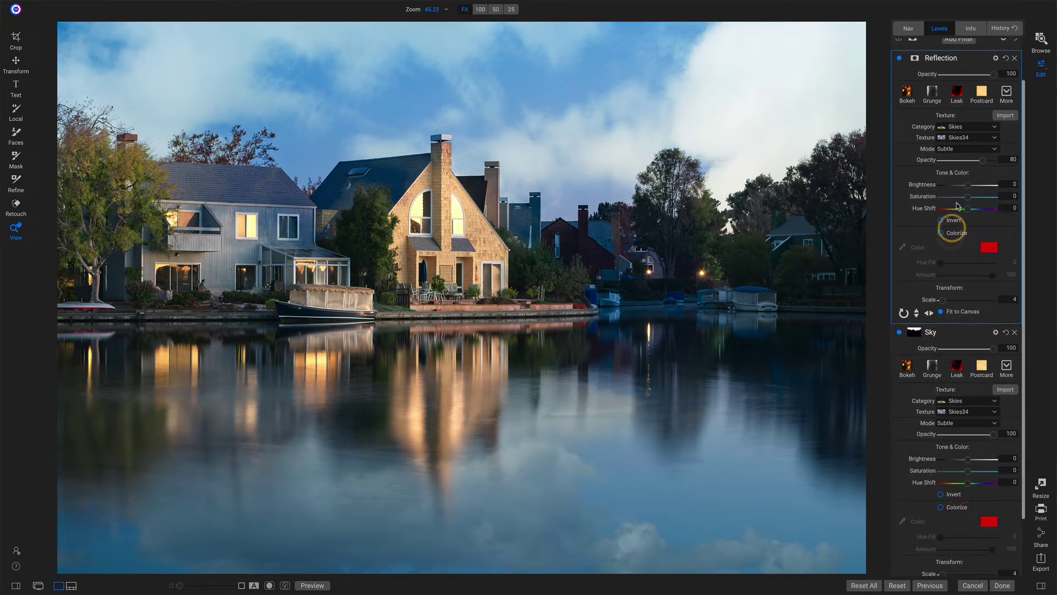
pyautogui.scroll(2, 953, 220)
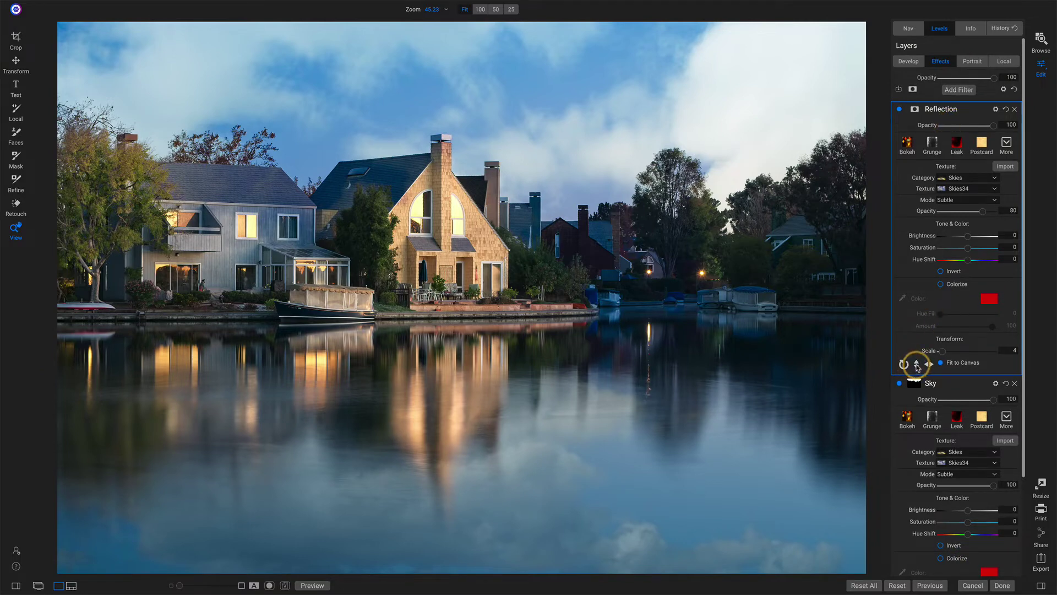
pyautogui.click(917, 364)
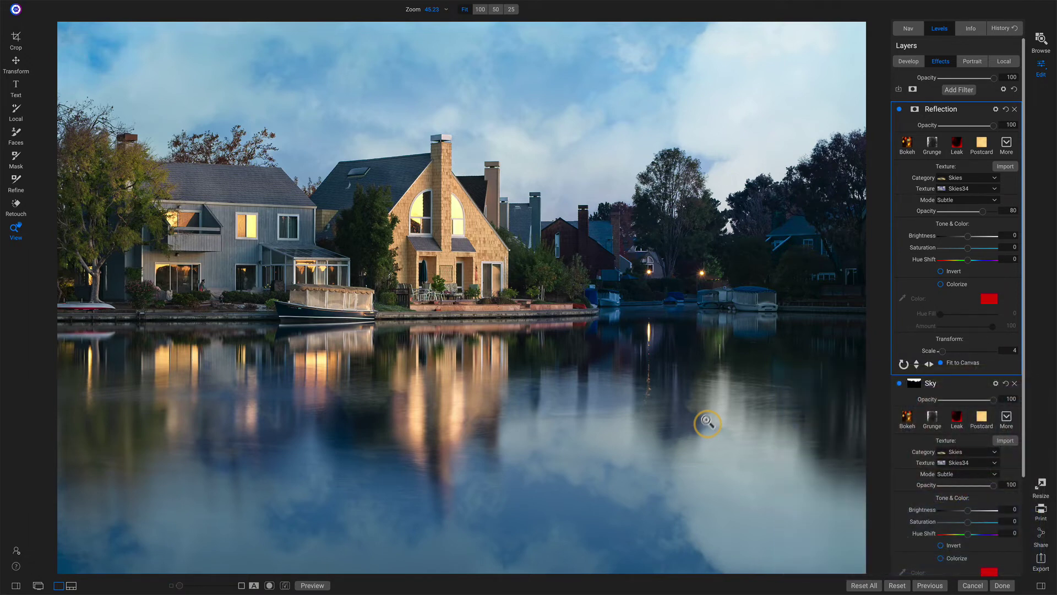
# Step: Create a luminosity mask on the Reflection filter and display the mask in grayscale
pyautogui.click(915, 110)
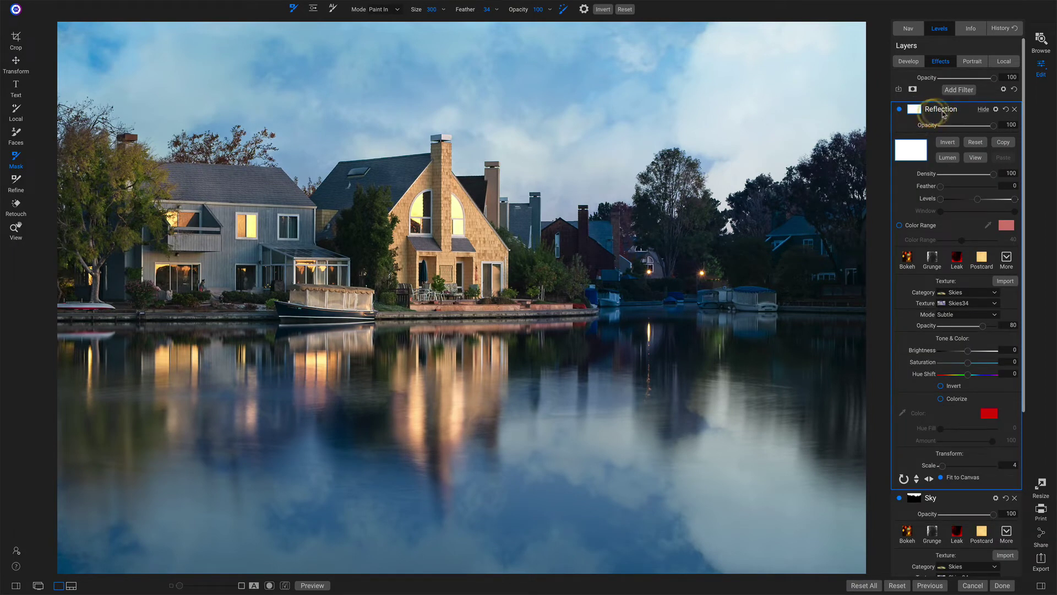
pyautogui.click(948, 160)
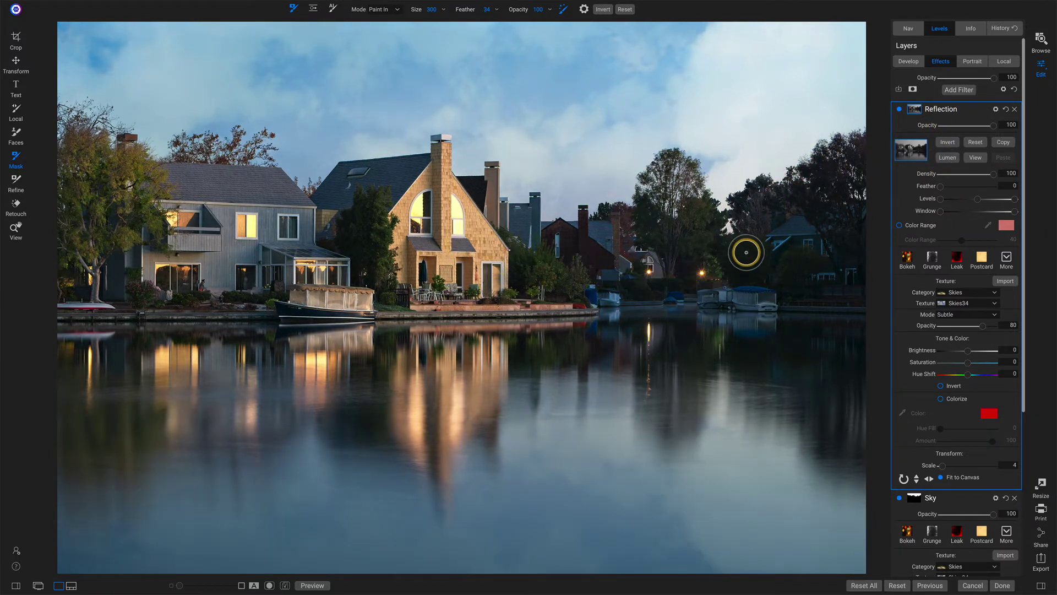
pyautogui.click(976, 159)
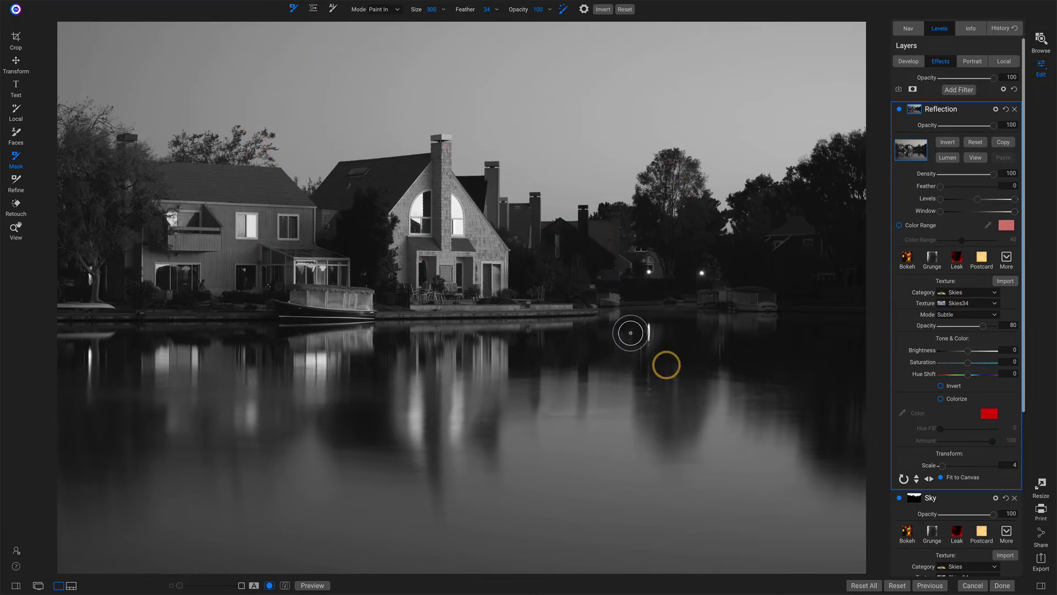
# Step: Add a horizontal linear gradient to the Reflection mask, limiting the texture to the water with a softened transition just below the shoreline
pyautogui.click(315, 11)
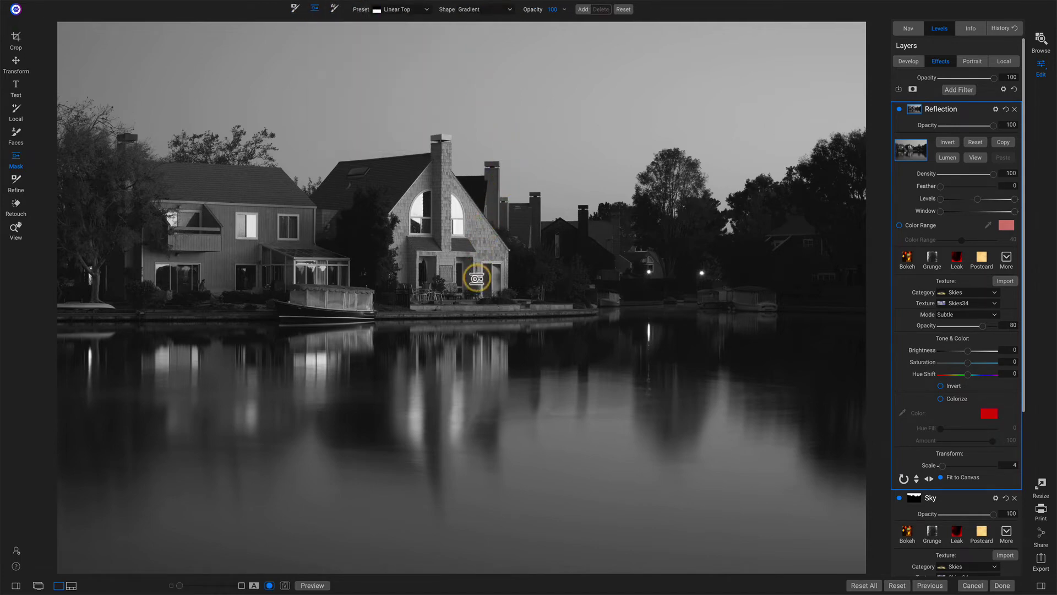
pyautogui.click(476, 279)
pyautogui.moveTo(477, 280); pyautogui.dragTo(476, 307)
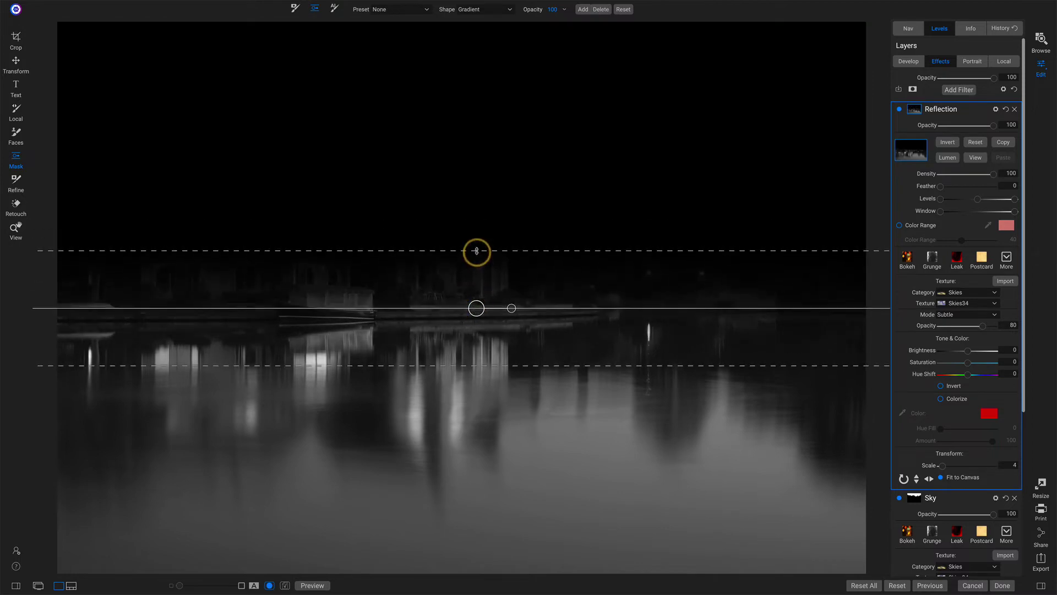
pyautogui.moveTo(477, 253); pyautogui.dragTo(475, 340)
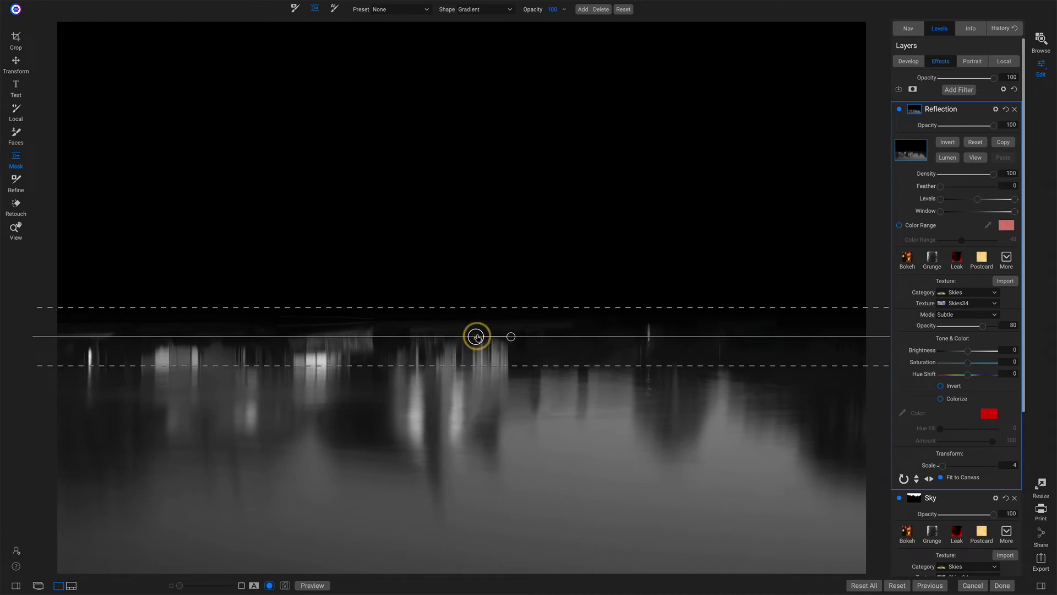
pyautogui.moveTo(474, 366); pyautogui.dragTo(474, 349)
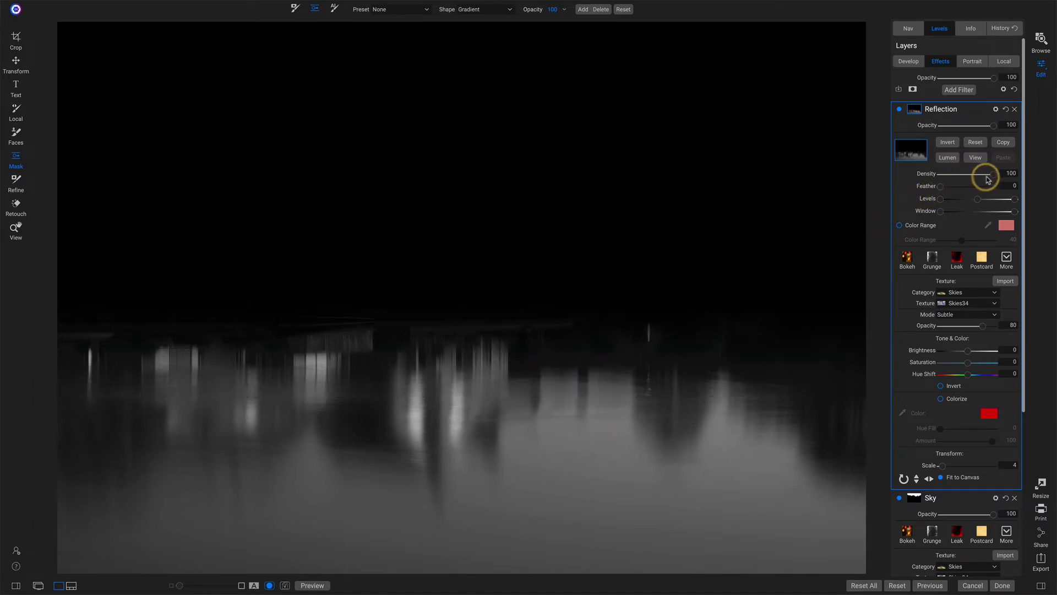
# Step: Try a slightly lower density on the Reflection mask and return it to 100
pyautogui.moveTo(994, 177); pyautogui.dragTo(992, 179)
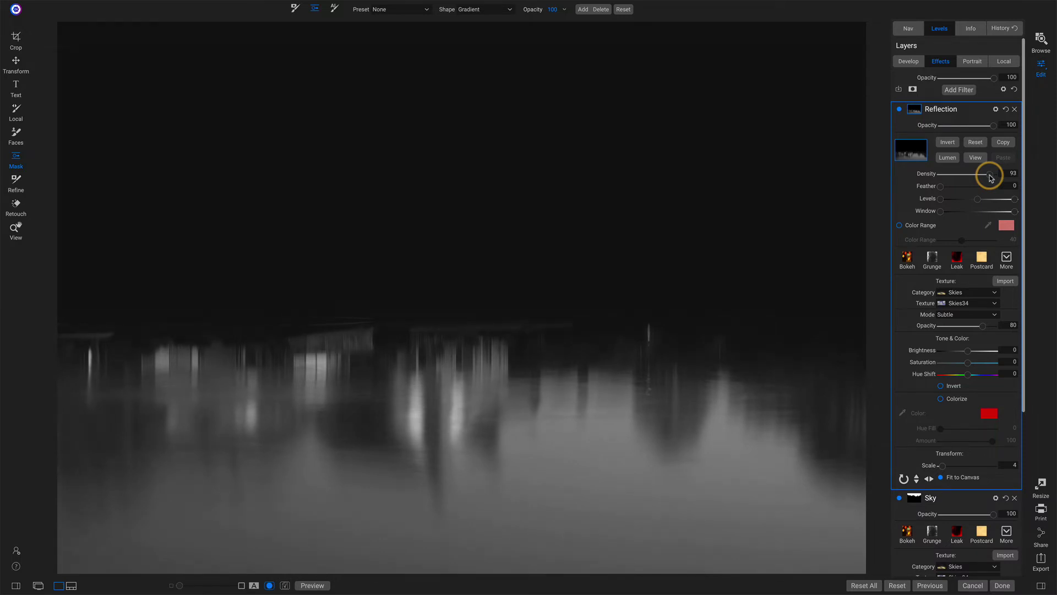
pyautogui.moveTo(991, 177); pyautogui.dragTo(994, 177)
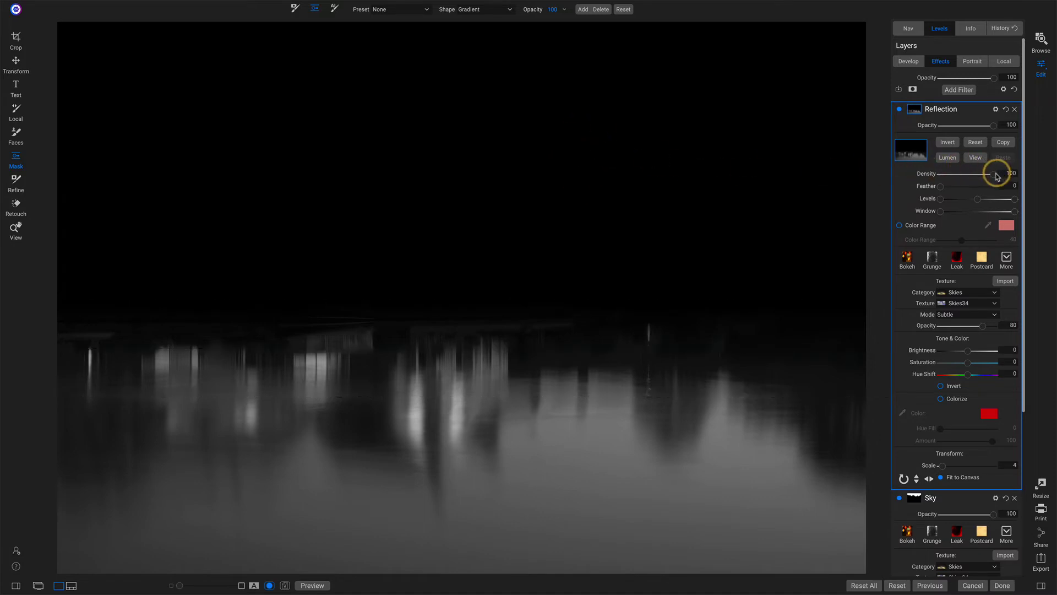
pyautogui.moveTo(997, 177); pyautogui.dragTo(994, 177)
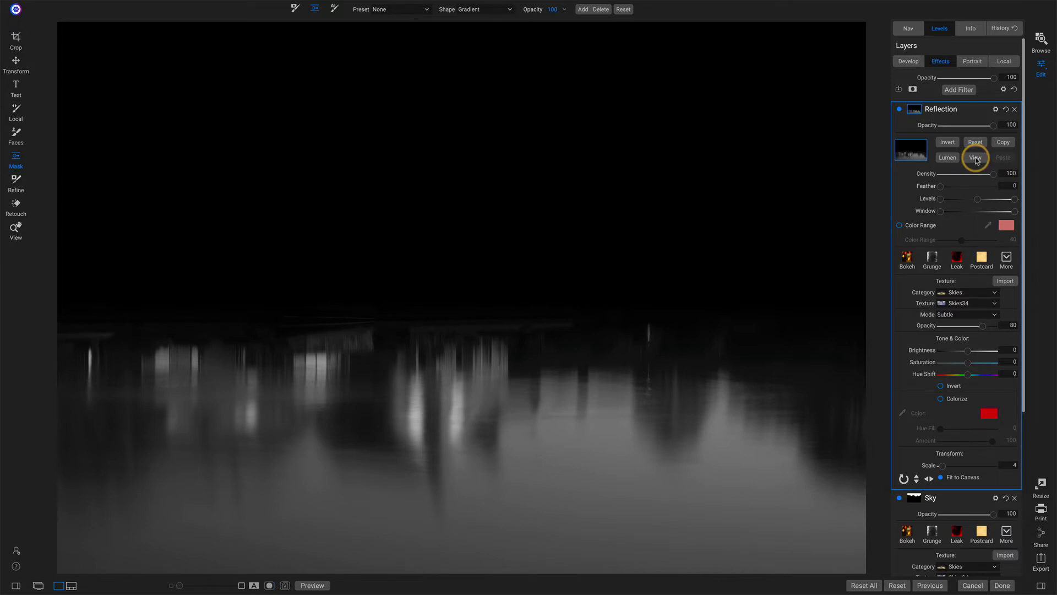
# Step: Hide the mask view and set the masking brush to paint in with Perfect Brush off, opacity 20, feather 58 and size 1200
pyautogui.click(975, 158)
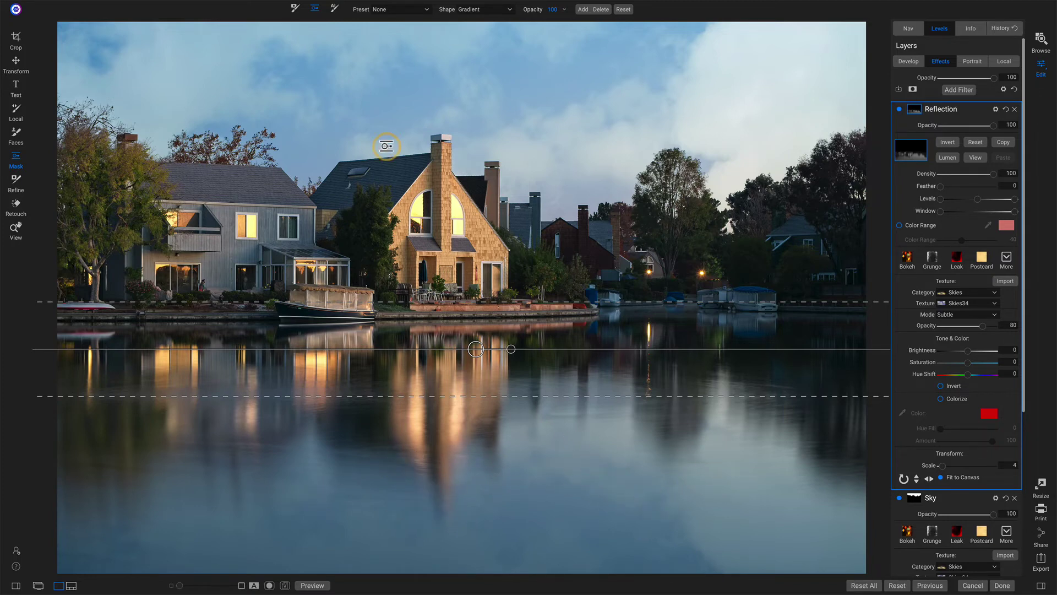
pyautogui.click(293, 10)
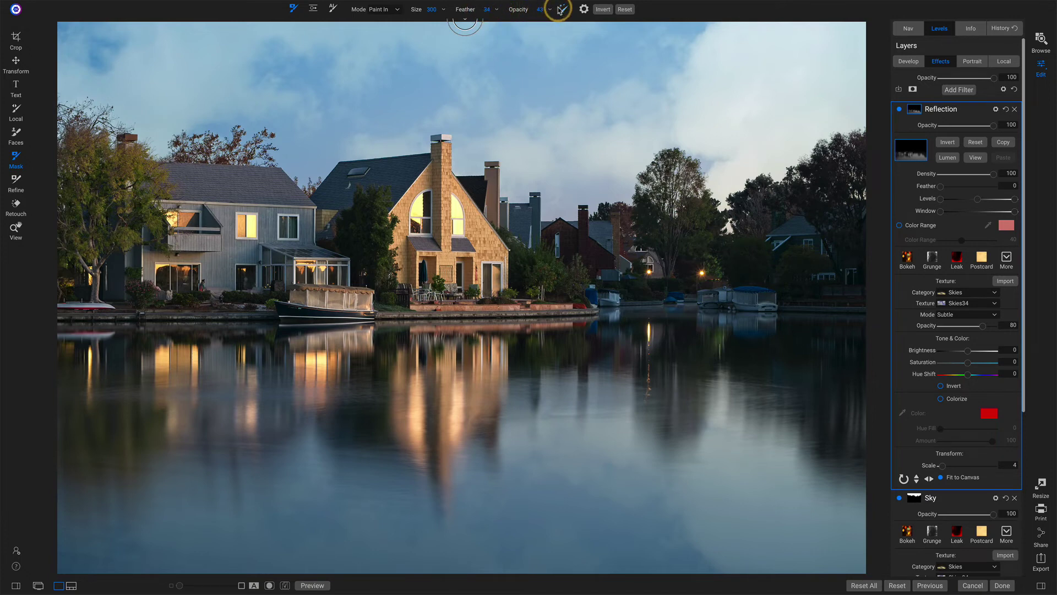
pyautogui.click(561, 11)
pyautogui.moveTo(530, 14); pyautogui.dragTo(528, 13)
pyautogui.moveTo(471, 12); pyautogui.dragTo(482, 12)
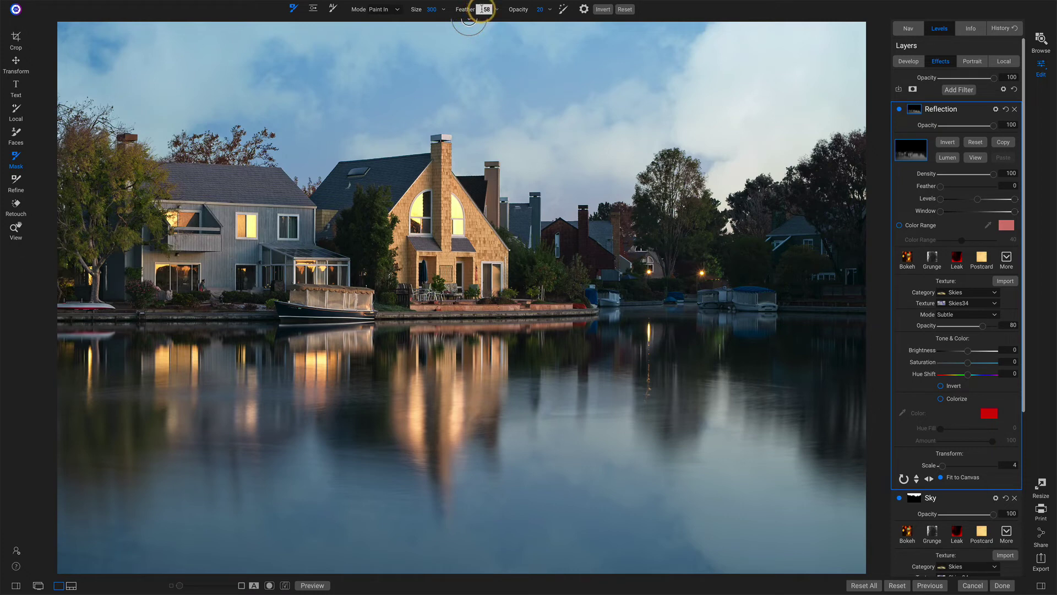
pyautogui.moveTo(418, 10); pyautogui.dragTo(430, 10)
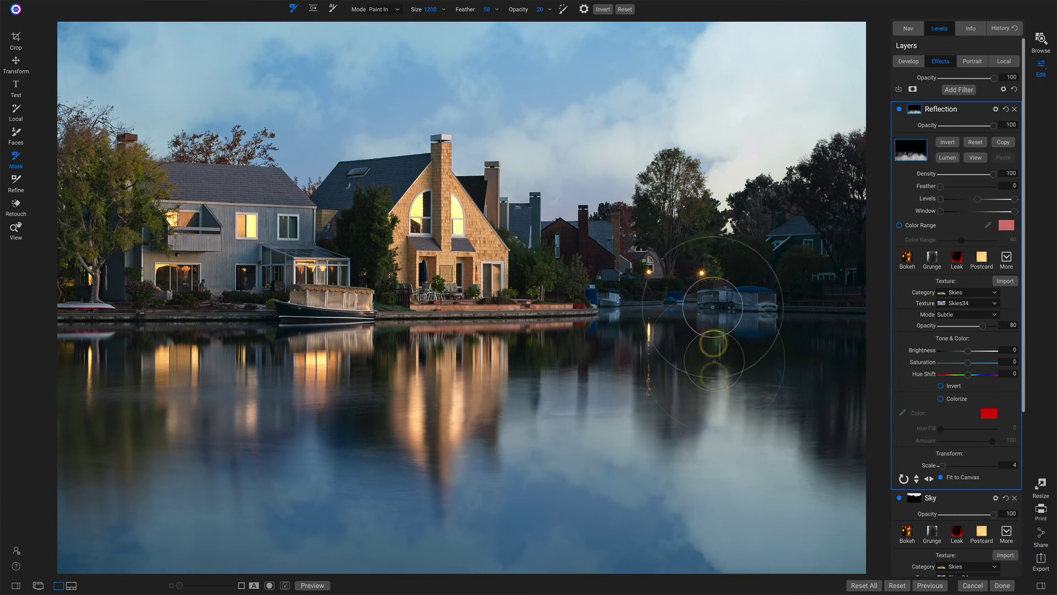
# Step: Compare the two filters' texture opacities and set the Reflection texture's opacity to 100 to match the Sky filter
pyautogui.press('z')
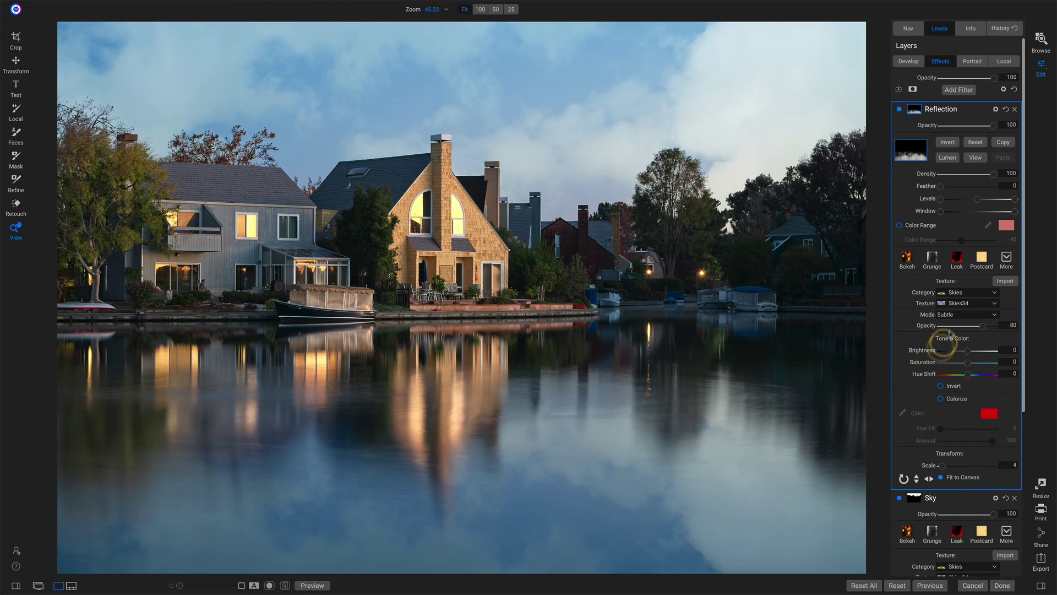
pyautogui.scroll(-3, 963, 385)
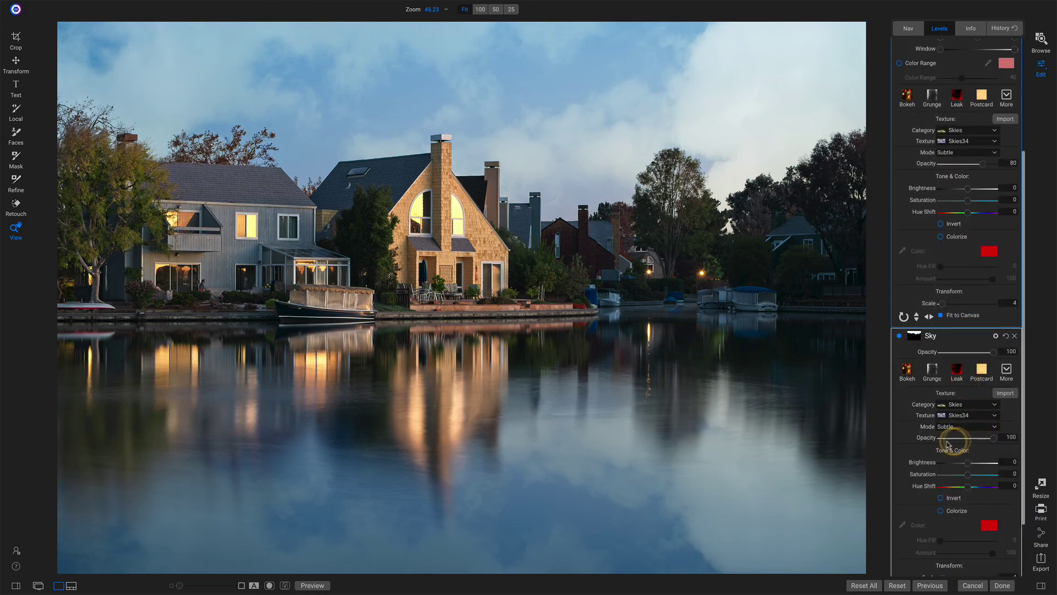
pyautogui.scroll(2, 970, 385)
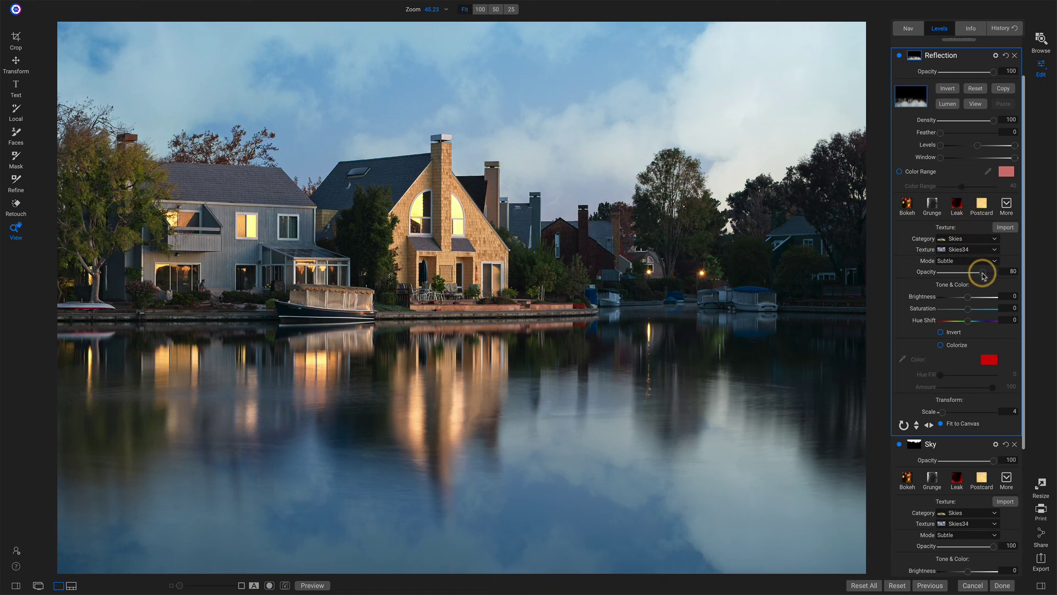
pyautogui.moveTo(981, 273)
pyautogui.mouseDown()
pyautogui.moveTo(995, 275)
pyautogui.moveTo(963, 272)
pyautogui.moveTo(994, 274)
pyautogui.mouseUp()
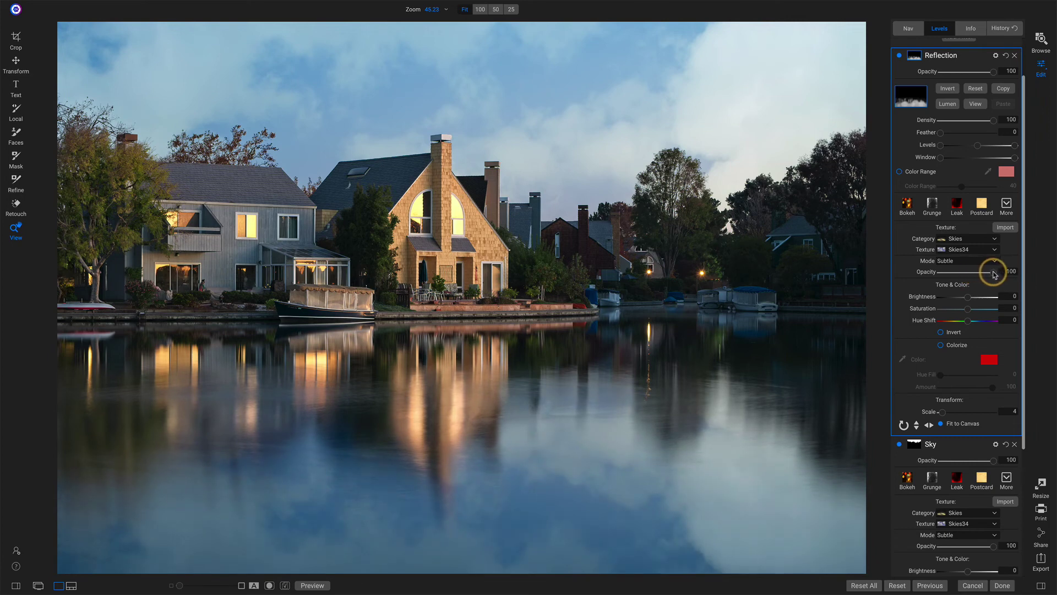